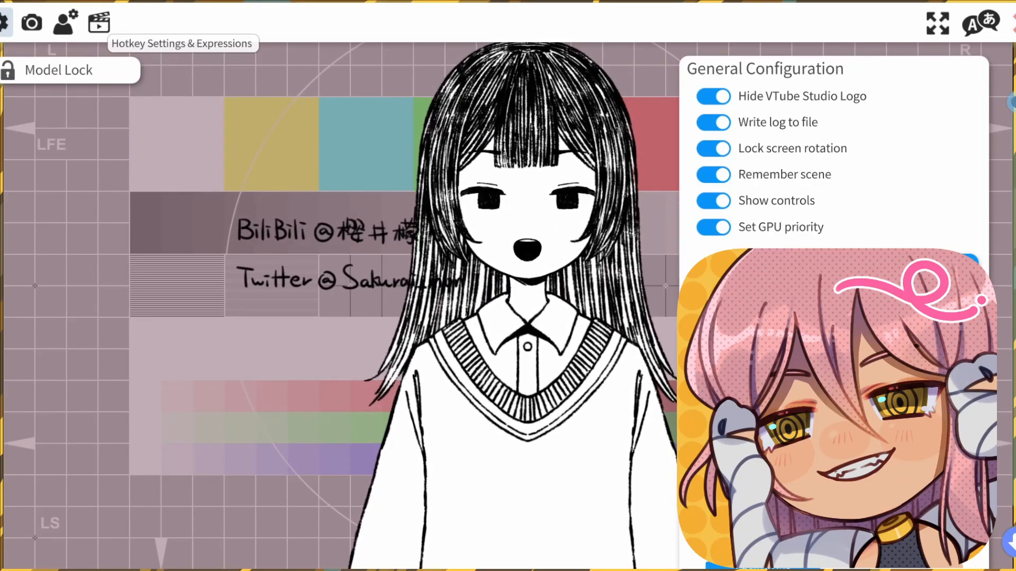
Open the hotkey and expression settings, review the model's existing hotkeys, and create a new expression named Default
{"action": "left_click", "coordinate": [99, 23]}
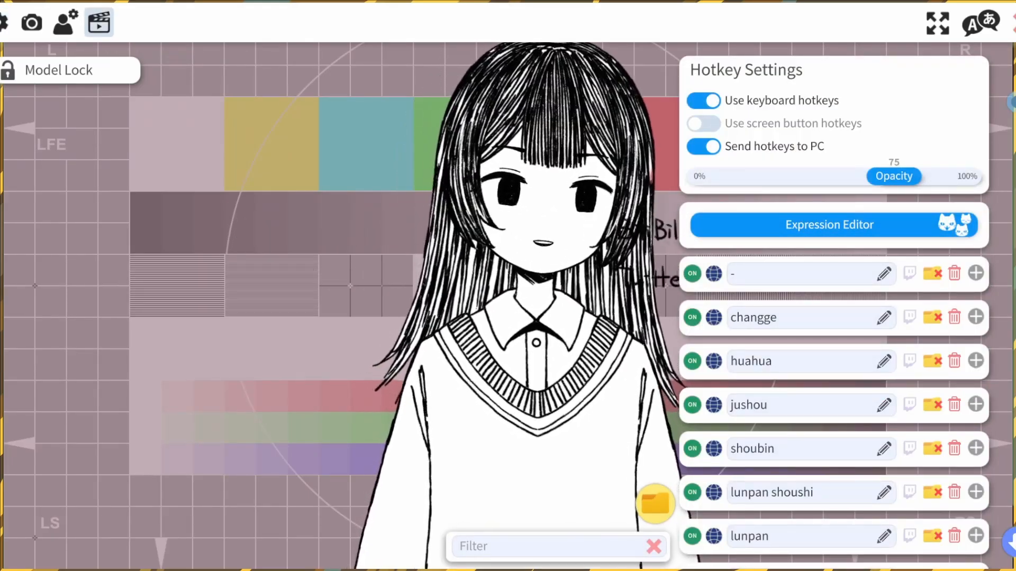
{"action": "scroll", "coordinate": [833, 307], "scroll_direction": "down", "scroll_amount": 15}
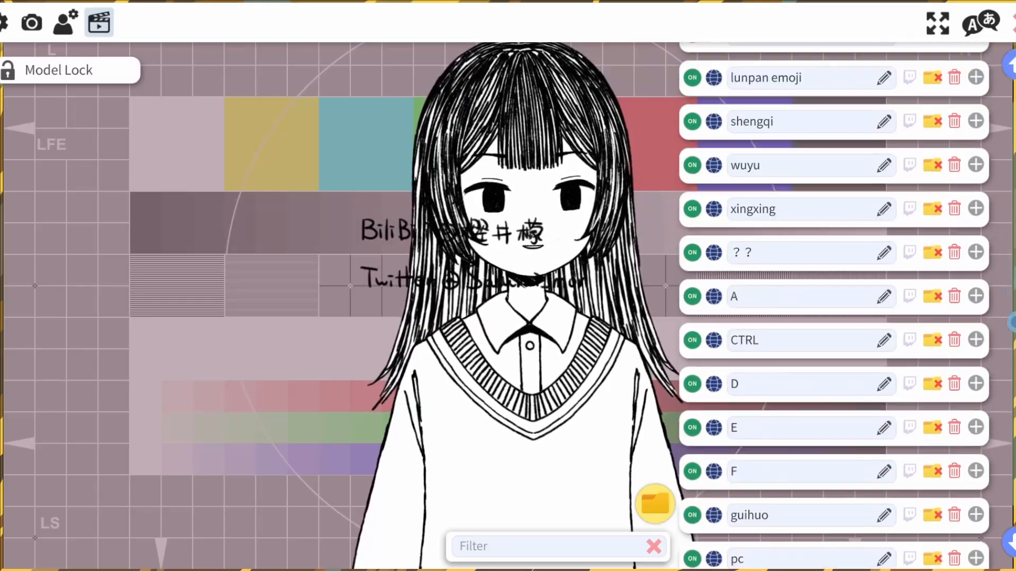
{"action": "scroll", "coordinate": [833, 307], "scroll_direction": "down", "scroll_amount": 7}
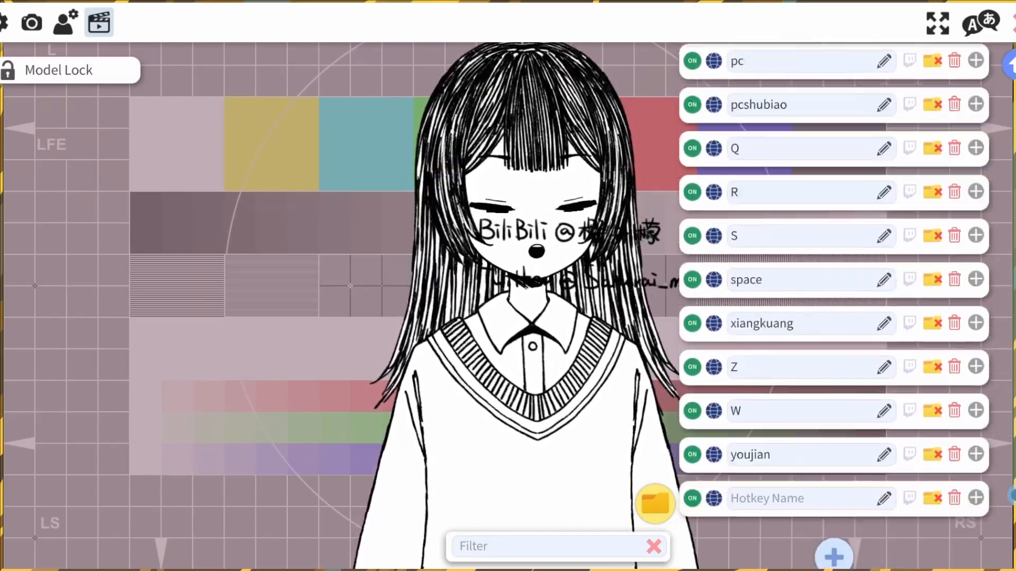
{"action": "scroll", "coordinate": [833, 307], "scroll_direction": "up", "scroll_amount": 7}
{"action": "scroll", "coordinate": [833, 307], "scroll_direction": "up", "scroll_amount": 12}
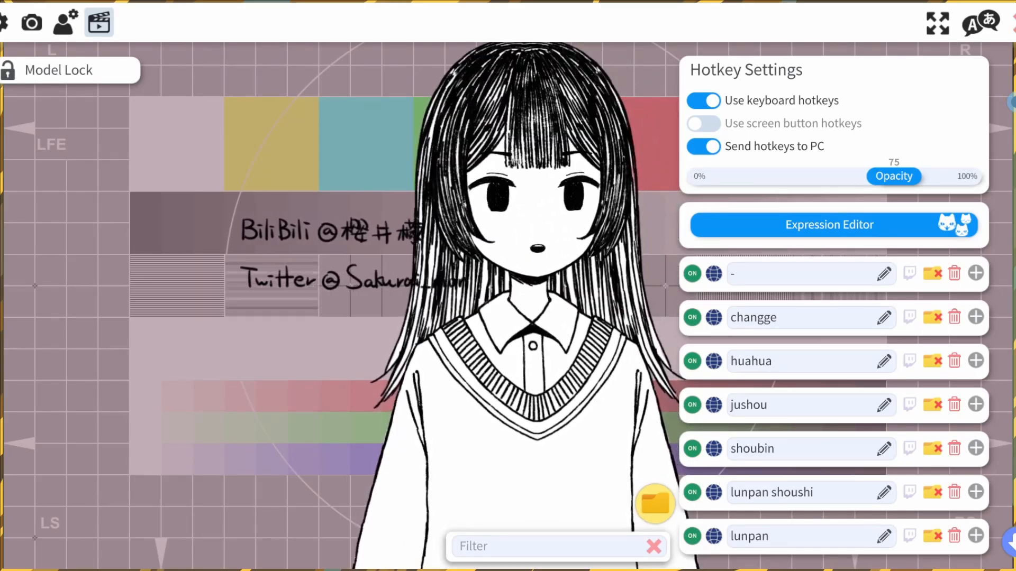
{"action": "left_click", "coordinate": [829, 224]}
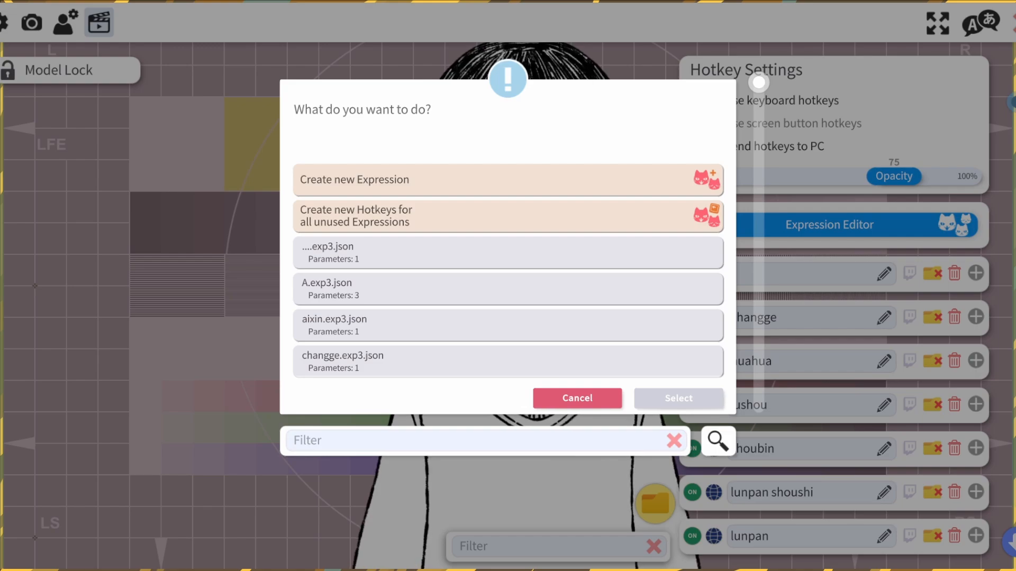
{"action": "left_click", "coordinate": [507, 180]}
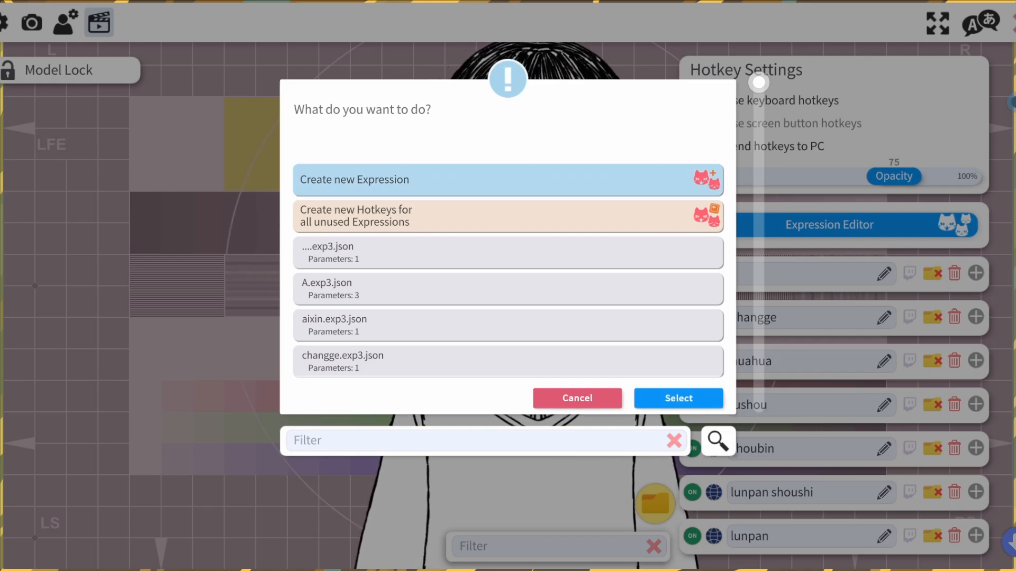
{"action": "left_click", "coordinate": [678, 398]}
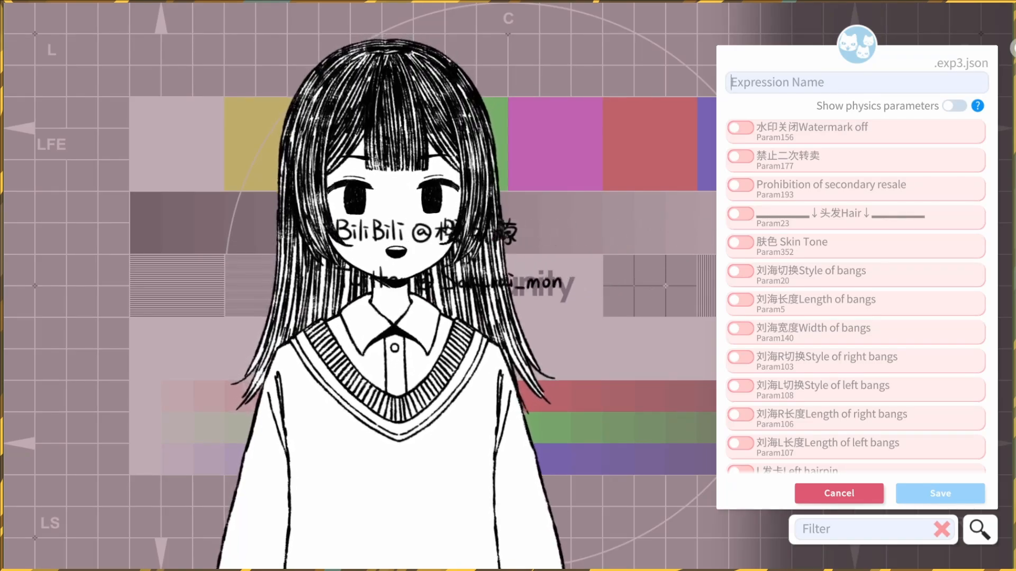
{"action": "type", "text": "Defau"}
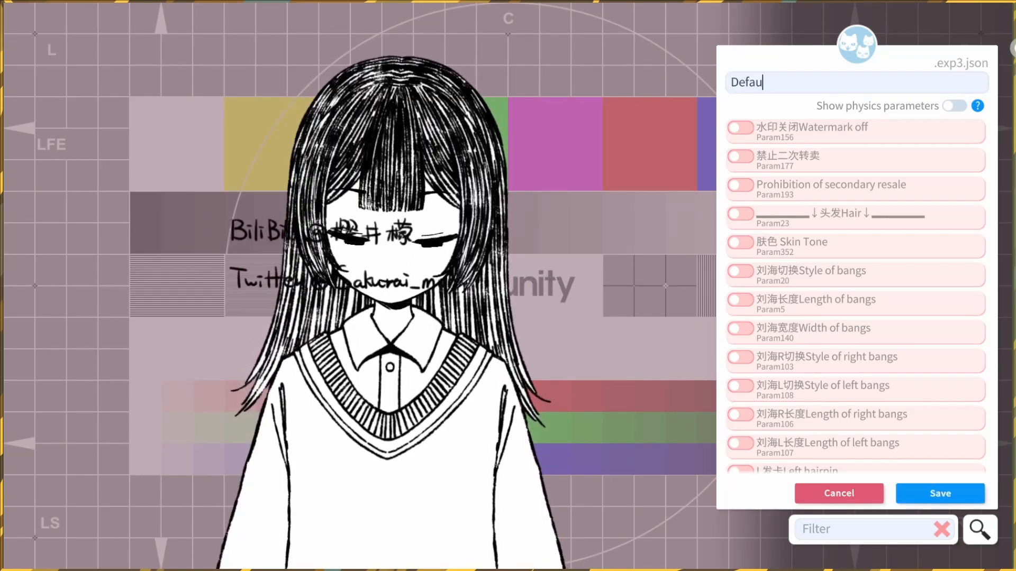
{"action": "type", "text": "lt"}
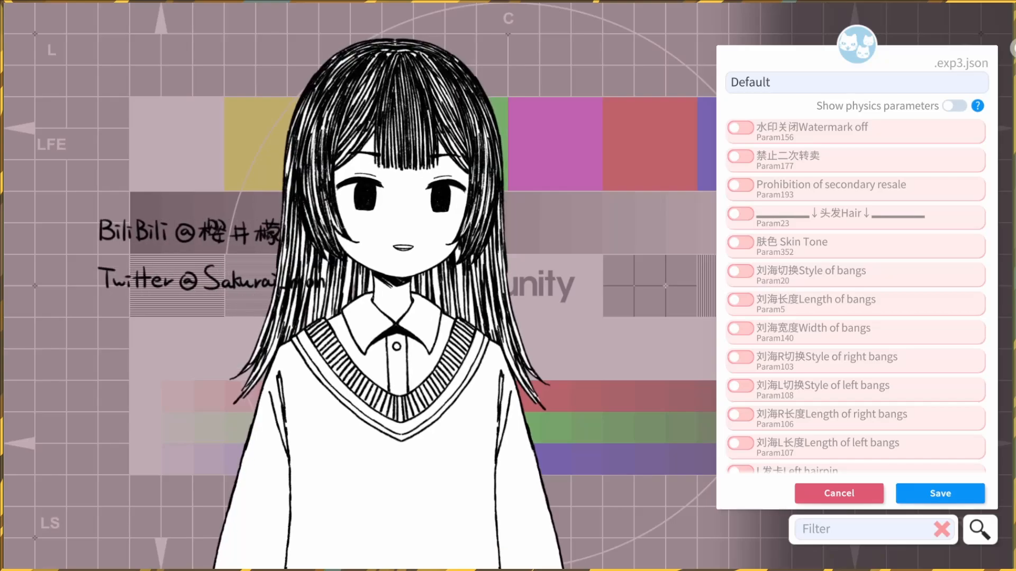
Enable the Watermark off parameter in the Default expression and set it to 1
{"action": "scroll", "coordinate": [856, 294], "scroll_direction": "down", "scroll_amount": 3}
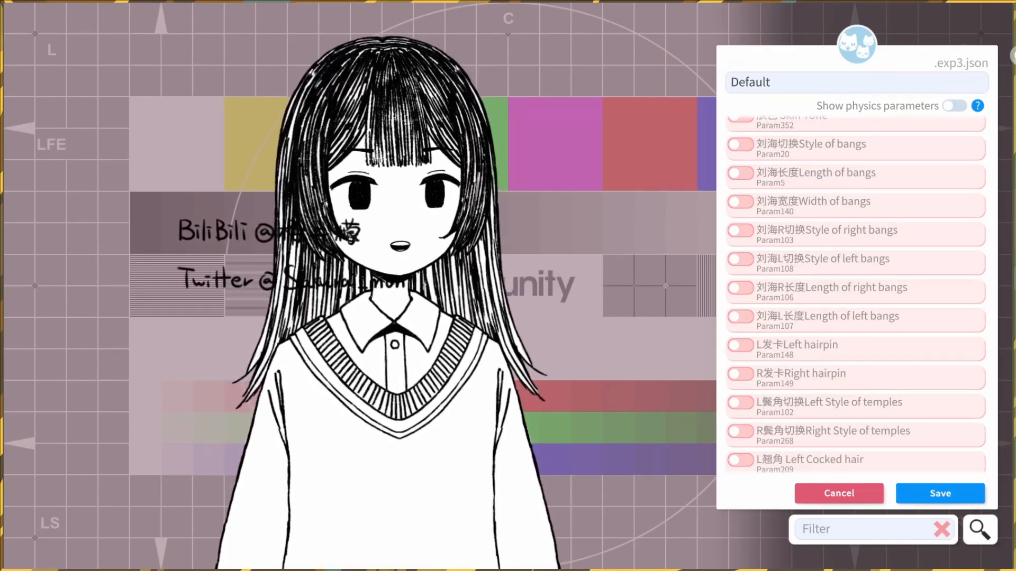
{"action": "scroll", "coordinate": [855, 294], "scroll_direction": "up", "scroll_amount": 3}
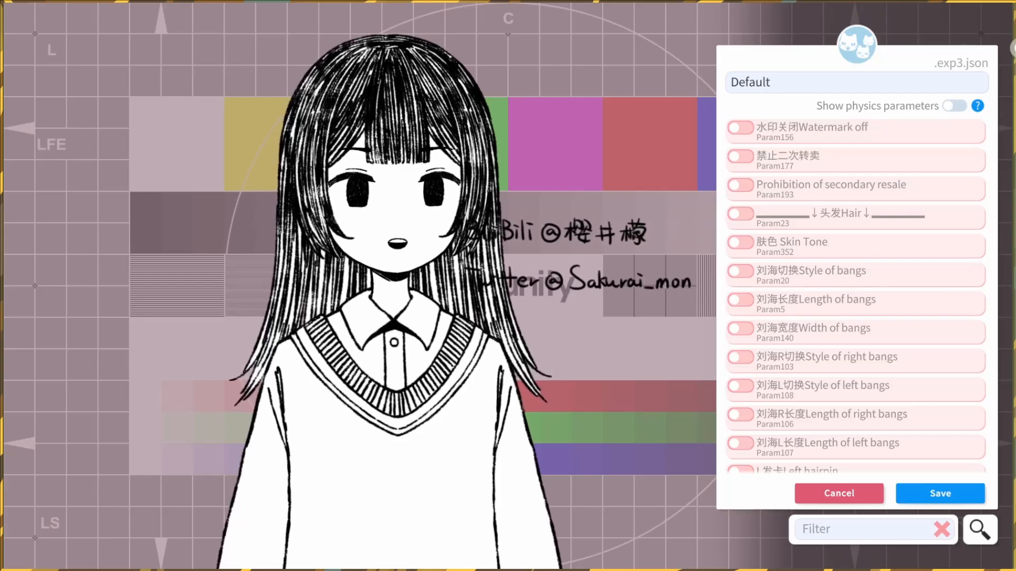
{"action": "left_click", "coordinate": [740, 127]}
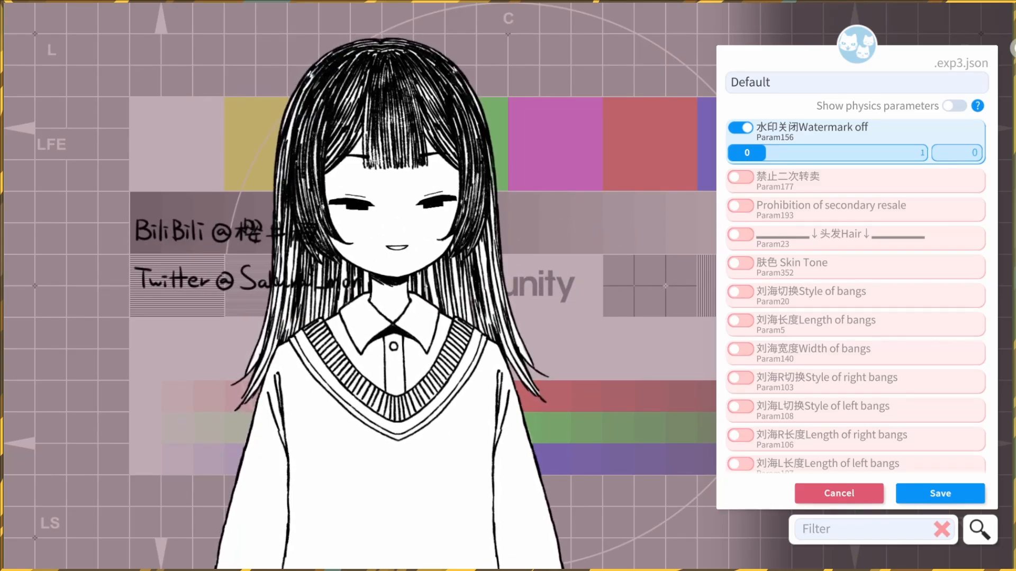
{"action": "left_click_drag", "start_coordinate": [746, 152], "coordinate": [908, 153]}
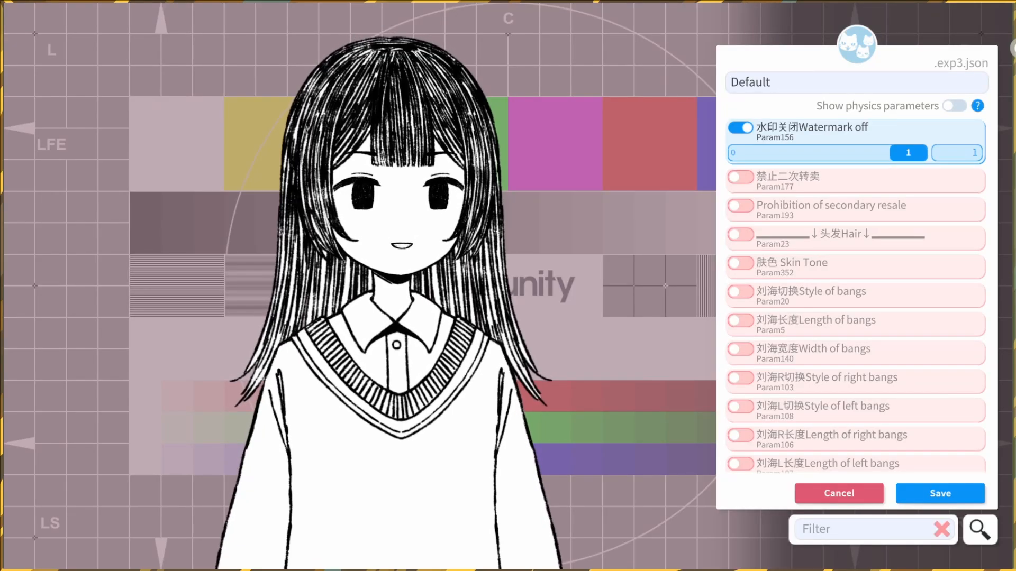
Enable the Style of bangs and Length of bangs parameters, setting style to about 10.12 and length to about 0.93
{"action": "scroll", "coordinate": [856, 293], "scroll_direction": "down", "scroll_amount": 15}
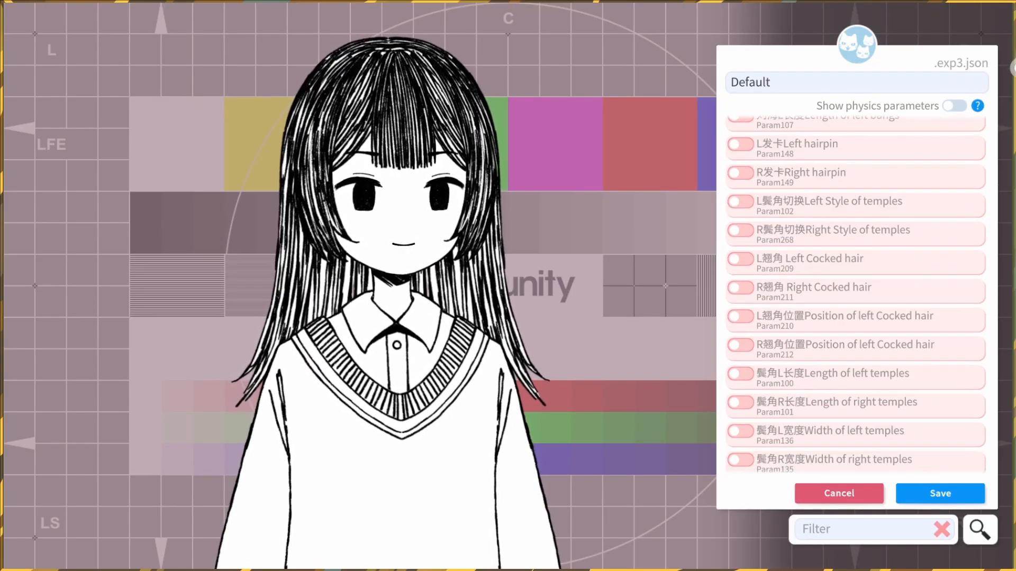
{"action": "scroll", "coordinate": [856, 293], "scroll_direction": "down", "scroll_amount": 10}
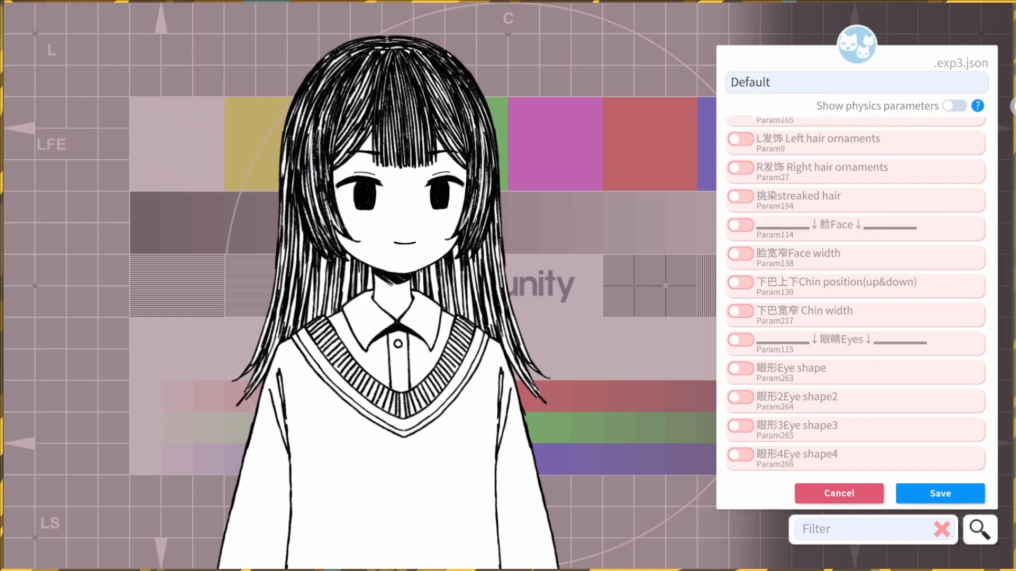
{"action": "scroll", "coordinate": [856, 294], "scroll_direction": "down", "scroll_amount": 2}
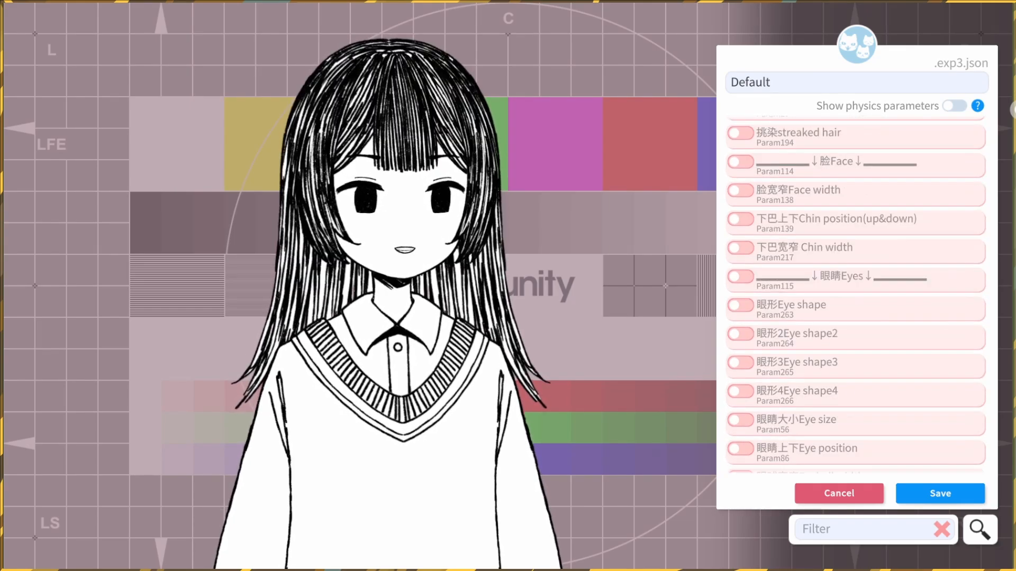
{"action": "scroll", "coordinate": [856, 294], "scroll_direction": "up", "scroll_amount": 20}
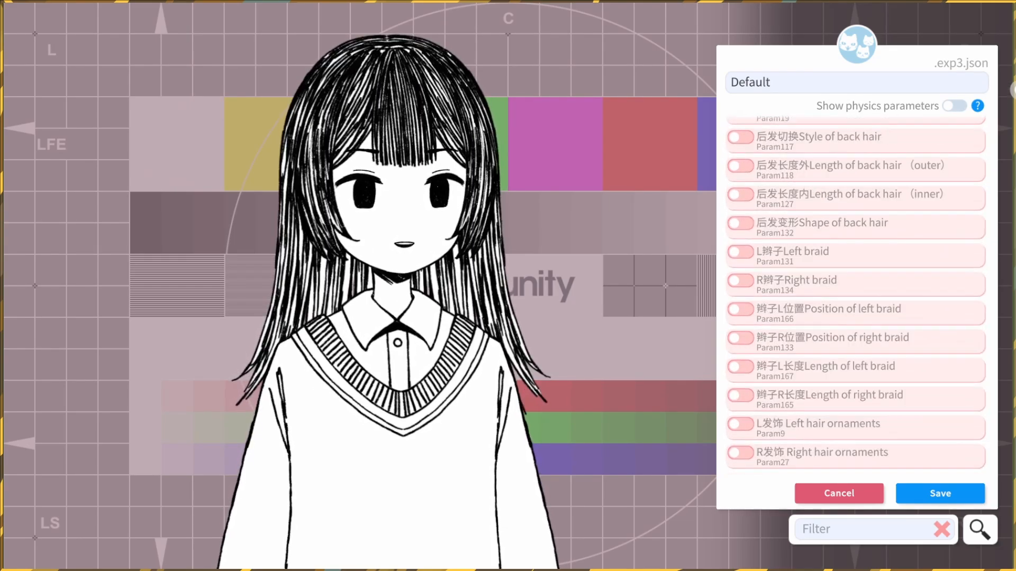
{"action": "scroll", "coordinate": [856, 293], "scroll_direction": "up", "scroll_amount": 2}
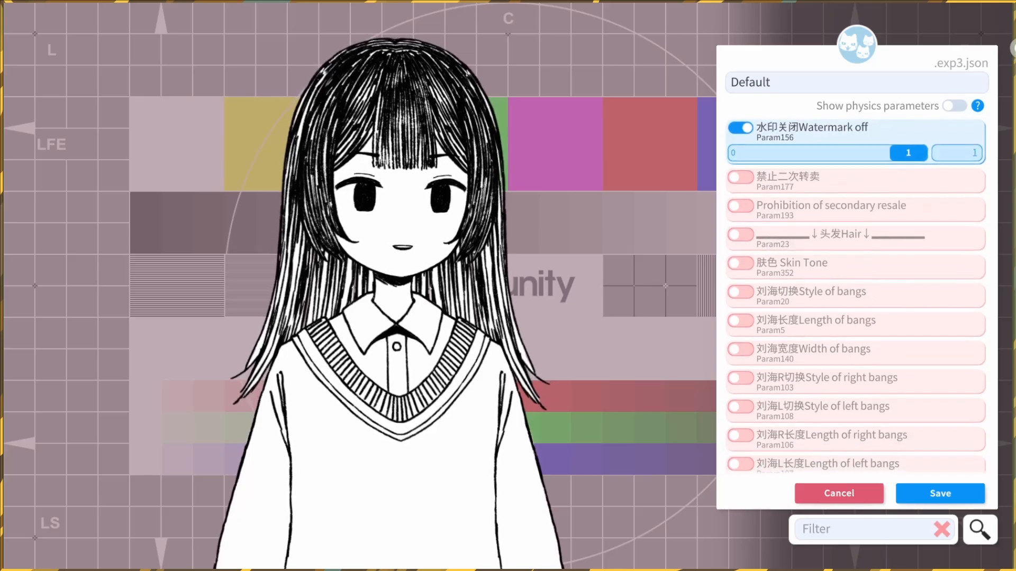
{"action": "scroll", "coordinate": [855, 293], "scroll_direction": "down", "scroll_amount": 1}
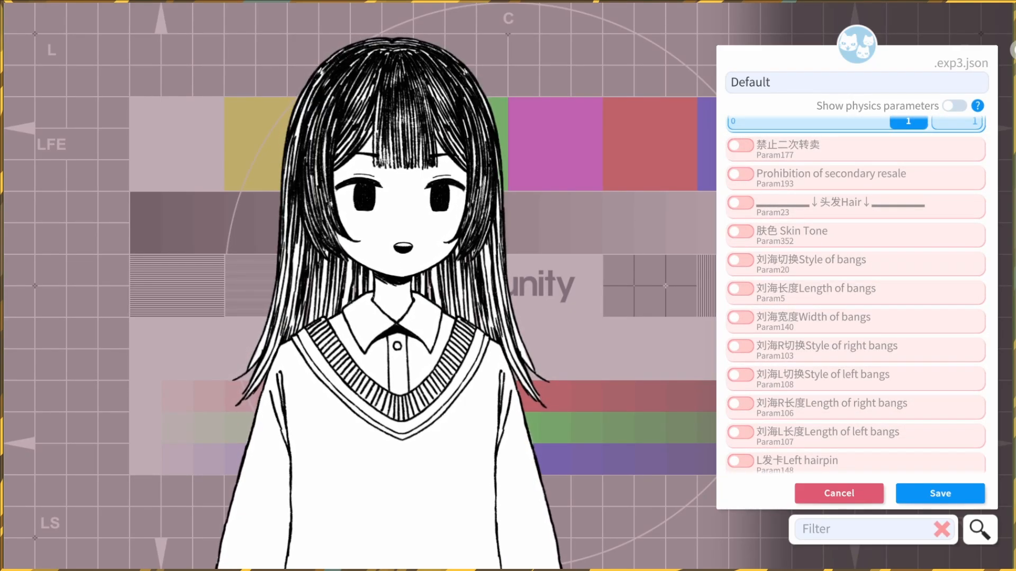
{"action": "left_click", "coordinate": [740, 260]}
{"action": "scroll", "coordinate": [397, 286], "scroll_direction": "up", "scroll_amount": 5}
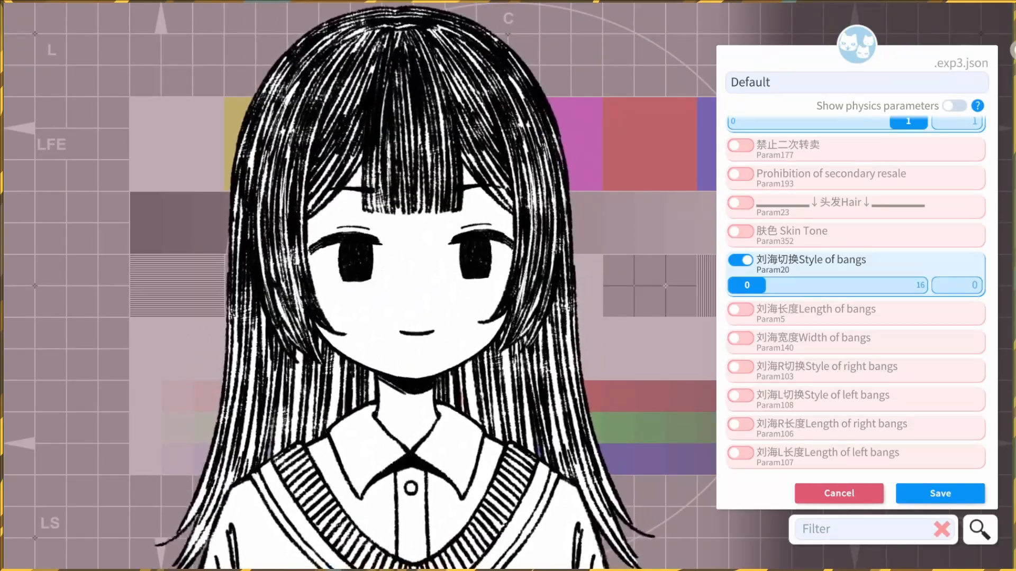
{"action": "left_click_drag", "start_coordinate": [746, 285], "coordinate": [849, 286]}
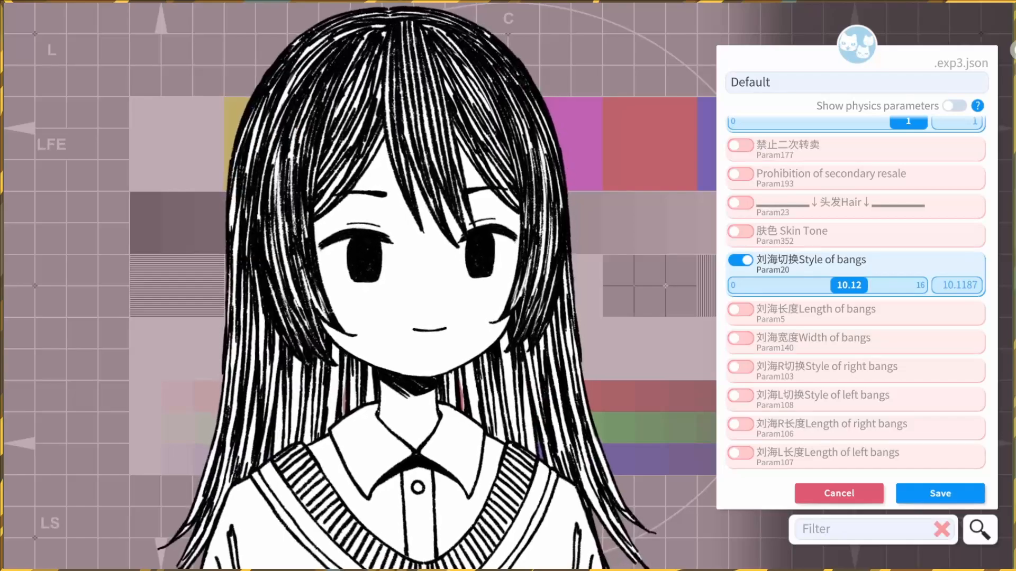
{"action": "left_click", "coordinate": [740, 309]}
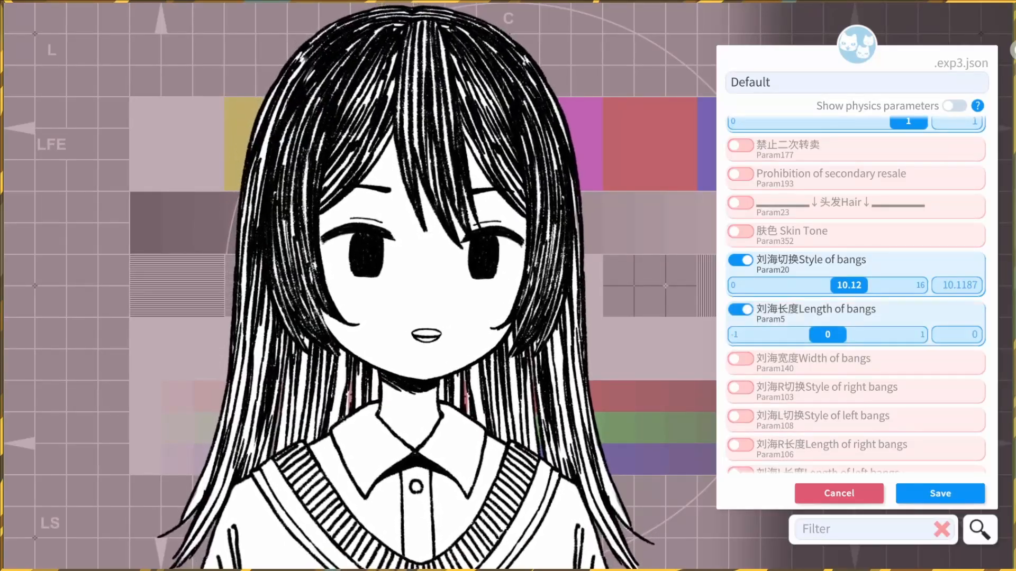
{"action": "left_click_drag", "start_coordinate": [827, 335], "coordinate": [903, 334]}
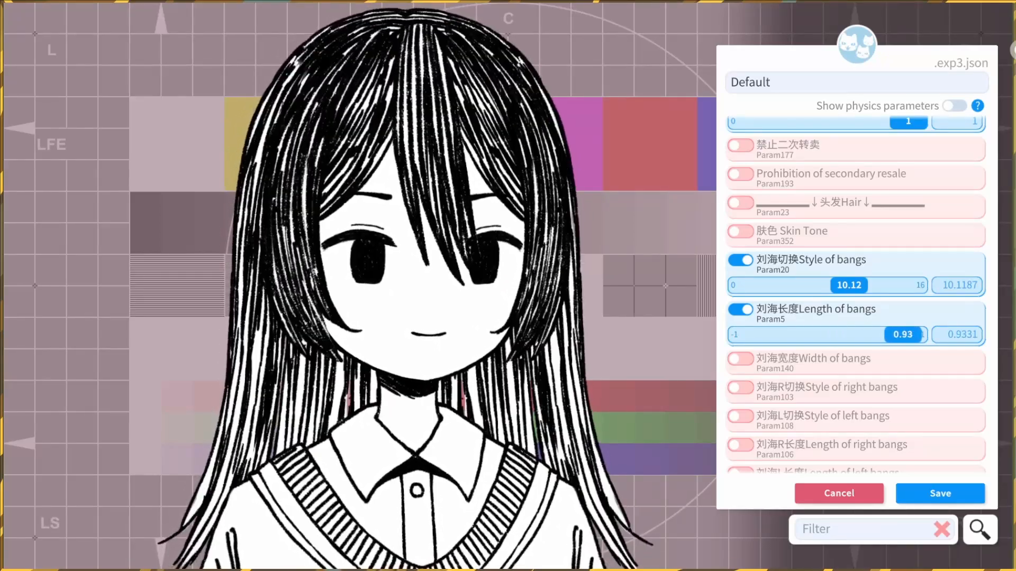
Try the Left Cocked hair and Right Cocked hair parameters, each set to 1
{"action": "scroll", "coordinate": [855, 294], "scroll_direction": "down", "scroll_amount": 3}
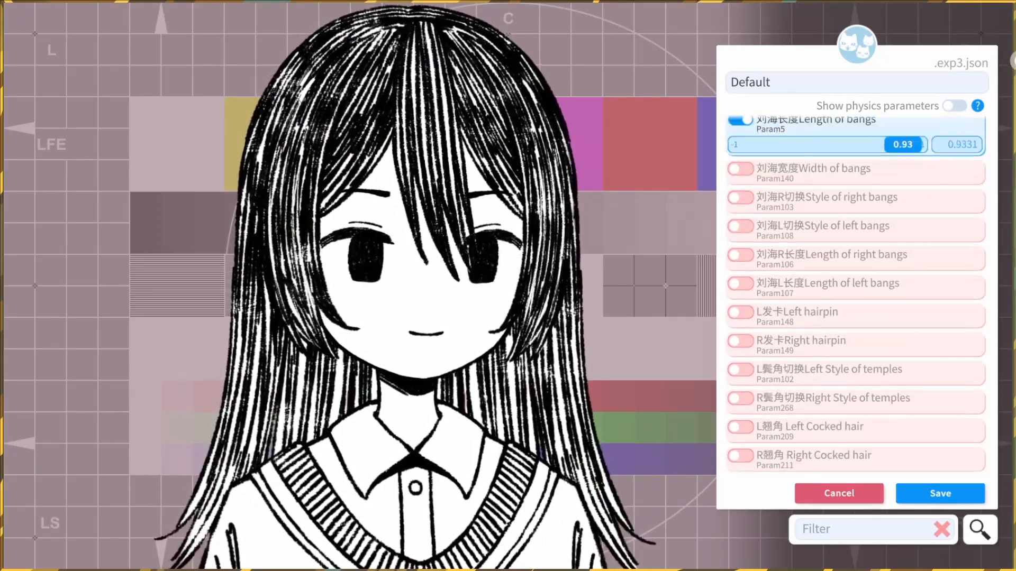
{"action": "scroll", "coordinate": [855, 295], "scroll_direction": "down", "scroll_amount": 1}
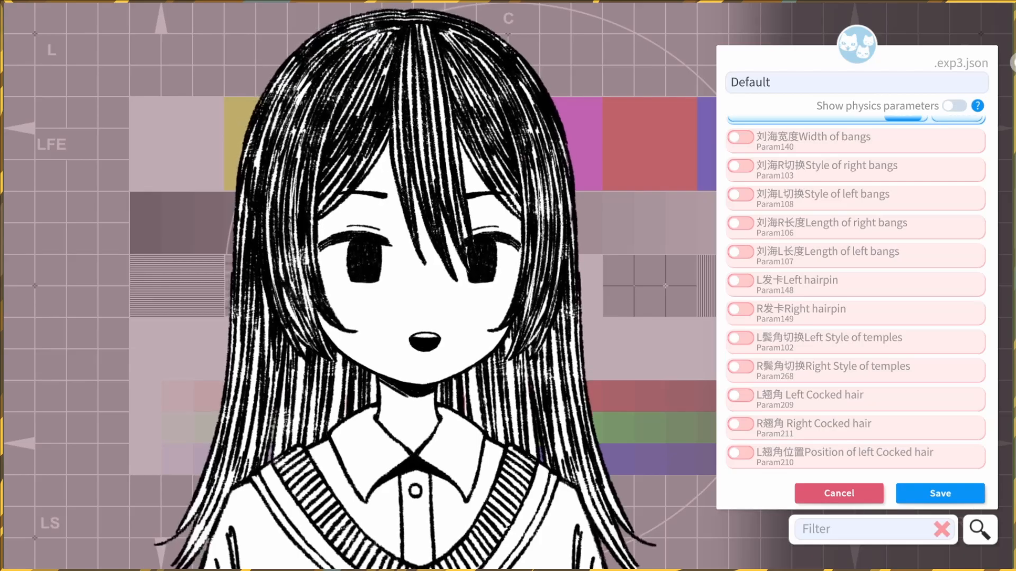
{"action": "left_click", "coordinate": [740, 395]}
{"action": "left_click_drag", "start_coordinate": [746, 421], "coordinate": [908, 420]}
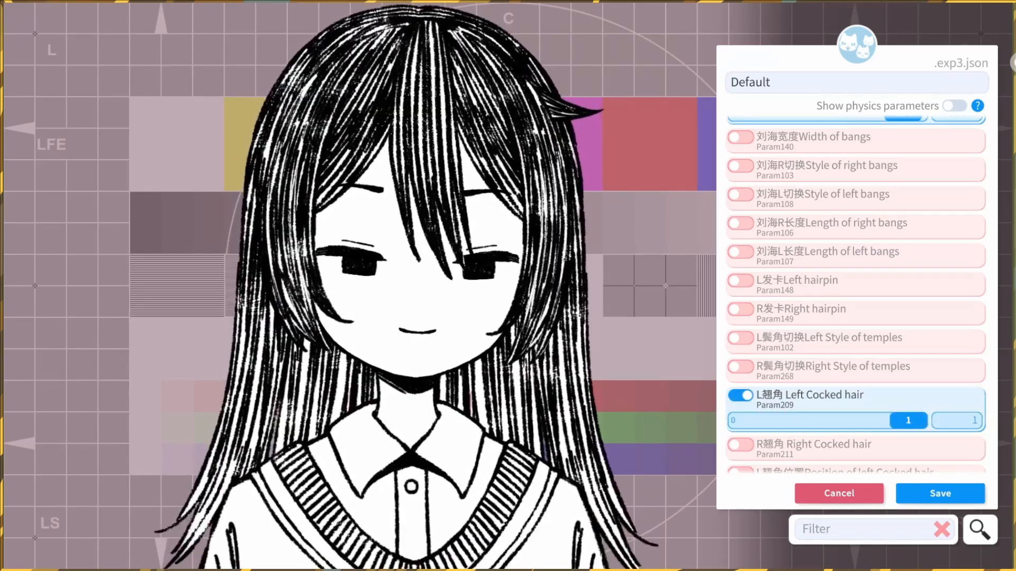
{"action": "left_click", "coordinate": [740, 444]}
{"action": "scroll", "coordinate": [740, 444], "scroll_direction": "down", "scroll_amount": 2}
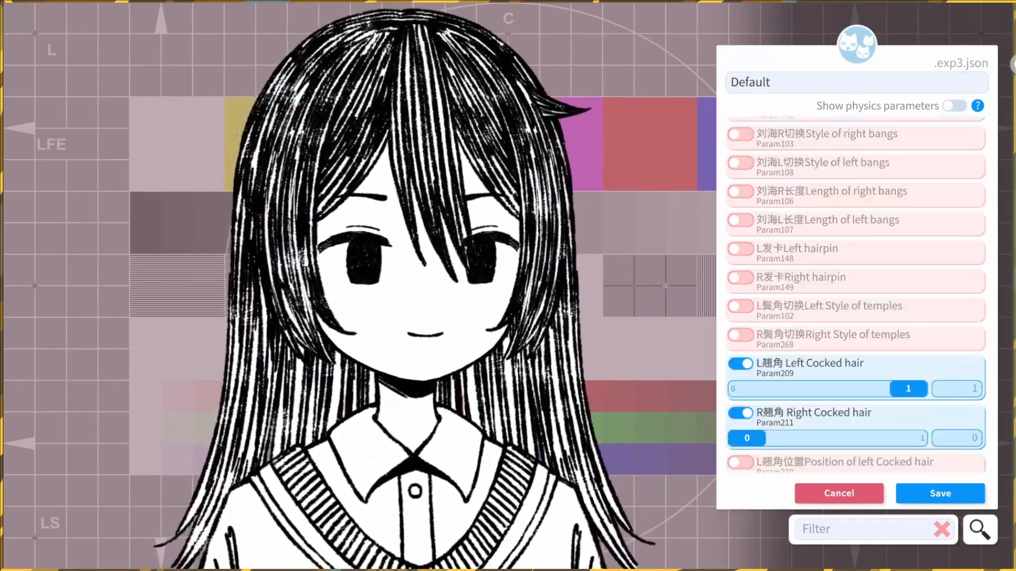
{"action": "left_click_drag", "start_coordinate": [746, 406], "coordinate": [908, 406]}
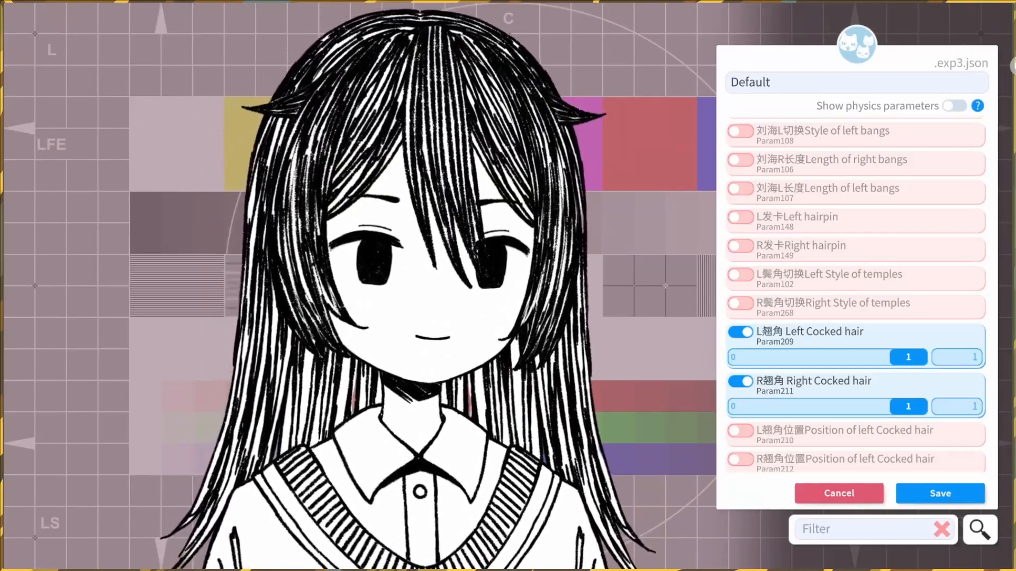
Reset both cocked hair parameters to 0, try the right one alone at 1, and disable both
{"action": "left_click_drag", "start_coordinate": [908, 406], "coordinate": [746, 406]}
{"action": "left_click_drag", "start_coordinate": [908, 357], "coordinate": [746, 357]}
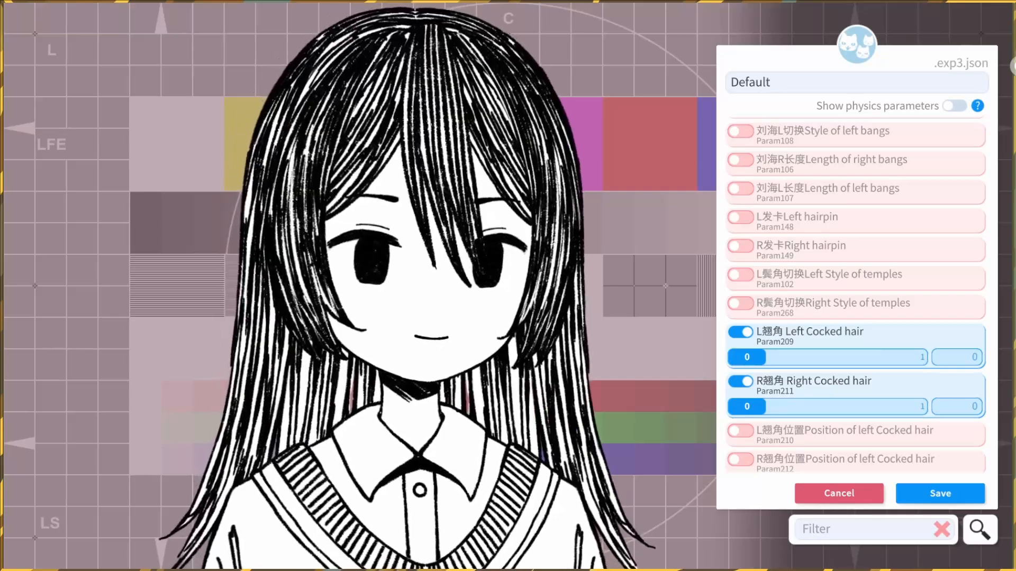
{"action": "left_click_drag", "start_coordinate": [746, 406], "coordinate": [908, 406]}
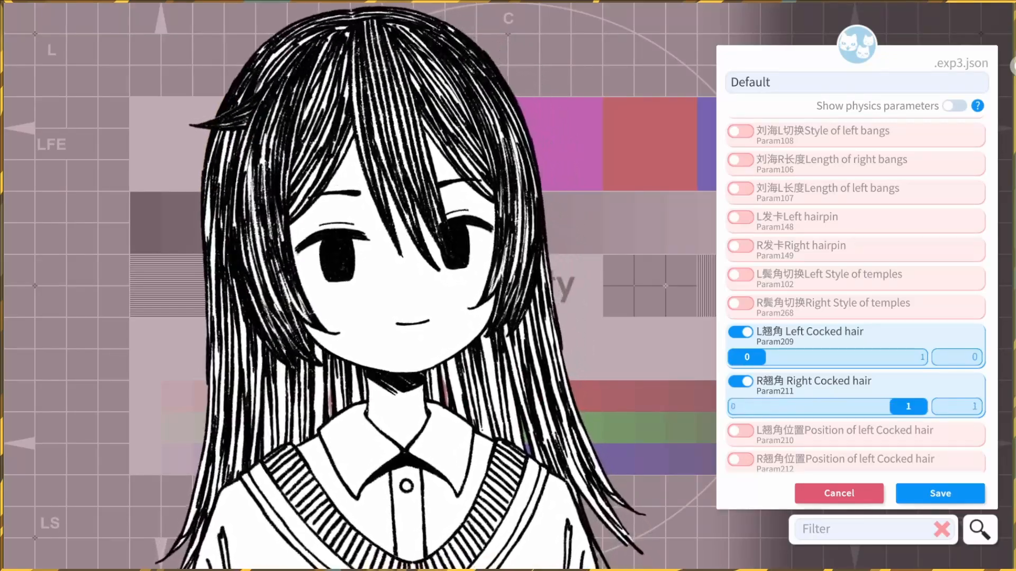
{"action": "left_click", "coordinate": [740, 380]}
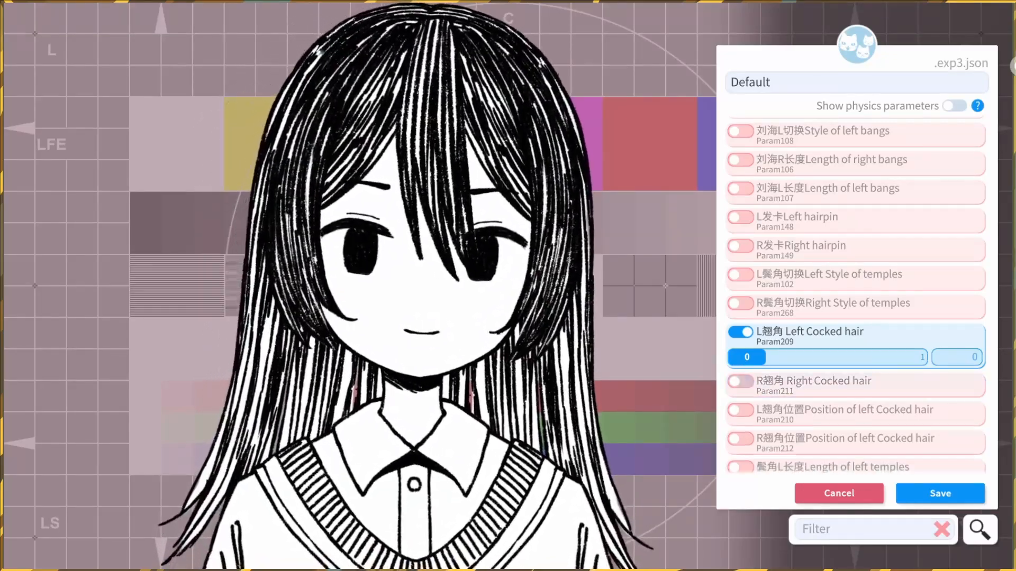
{"action": "left_click", "coordinate": [740, 332]}
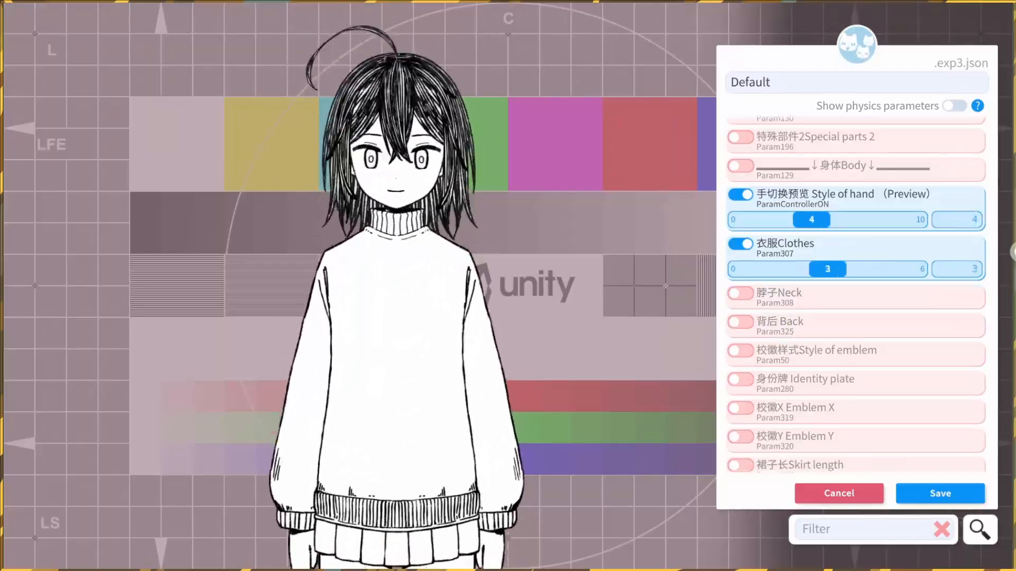
Enable the Style of emblem parameter at 9 and set Clothes to 6
{"action": "scroll", "coordinate": [856, 291], "scroll_direction": "down", "scroll_amount": 5}
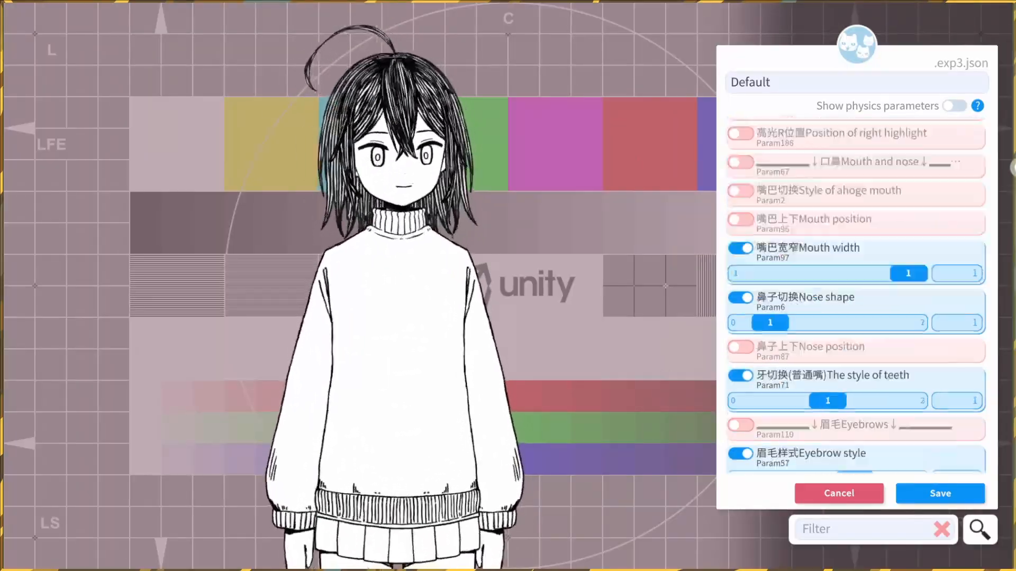
{"action": "scroll", "coordinate": [855, 291], "scroll_direction": "down", "scroll_amount": 10}
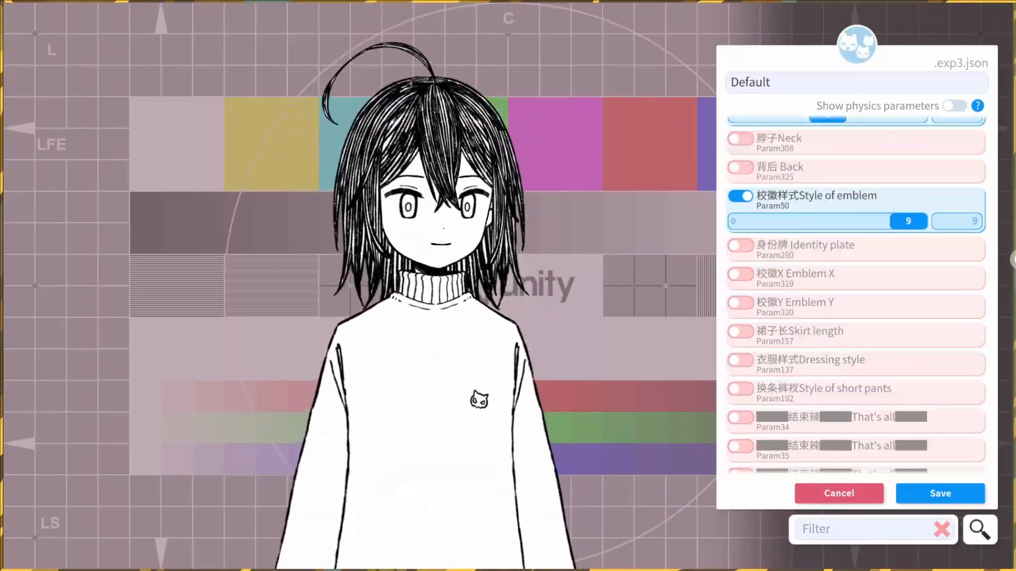
{"action": "scroll", "coordinate": [855, 290], "scroll_direction": "up", "scroll_amount": 5}
{"action": "scroll", "coordinate": [856, 291], "scroll_direction": "down", "scroll_amount": 2}
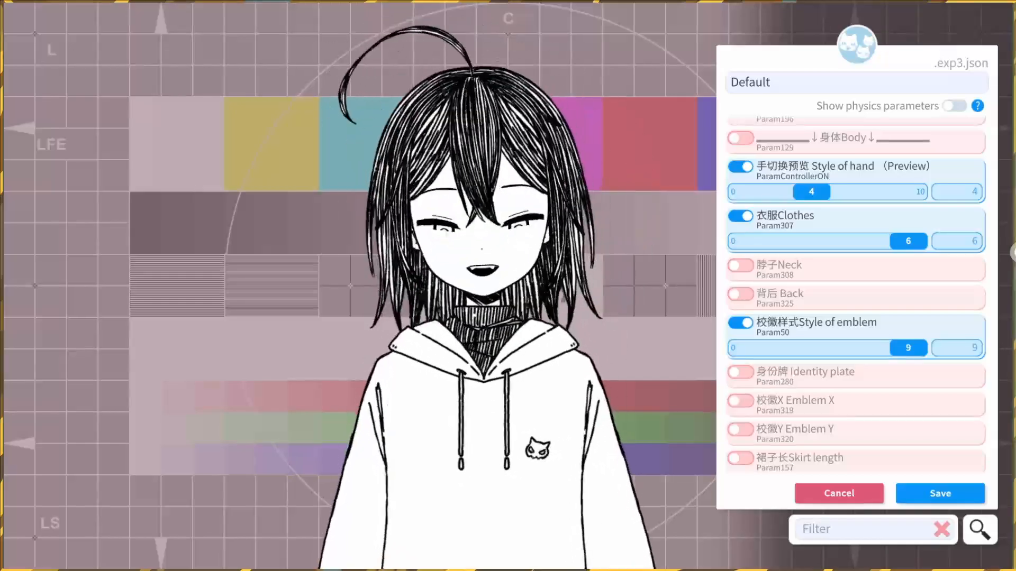
Finish and save the Default expression, and close the expression selection dialog
{"action": "scroll", "coordinate": [855, 291], "scroll_direction": "down", "scroll_amount": 10}
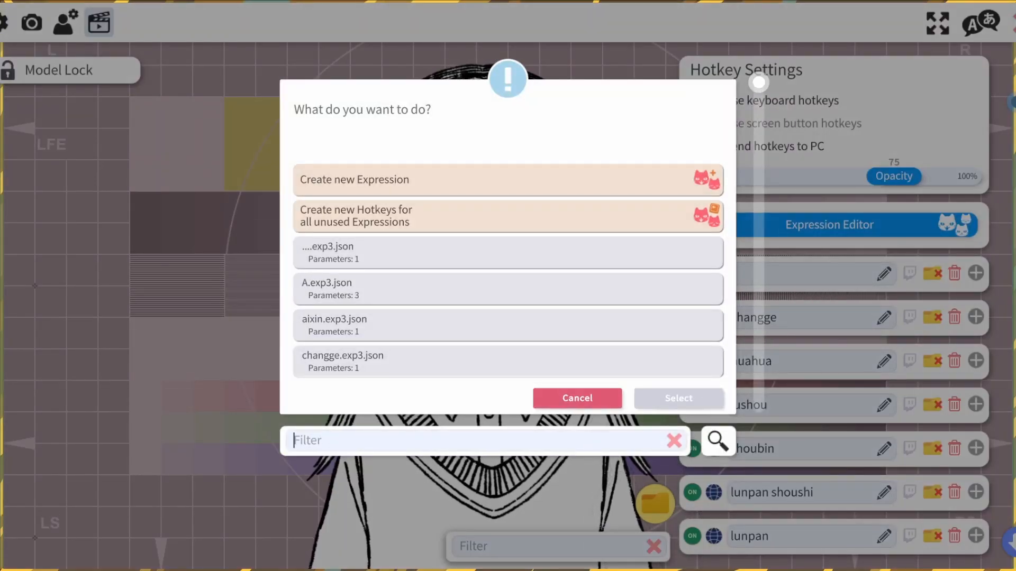
{"action": "key", "text": "Escape"}
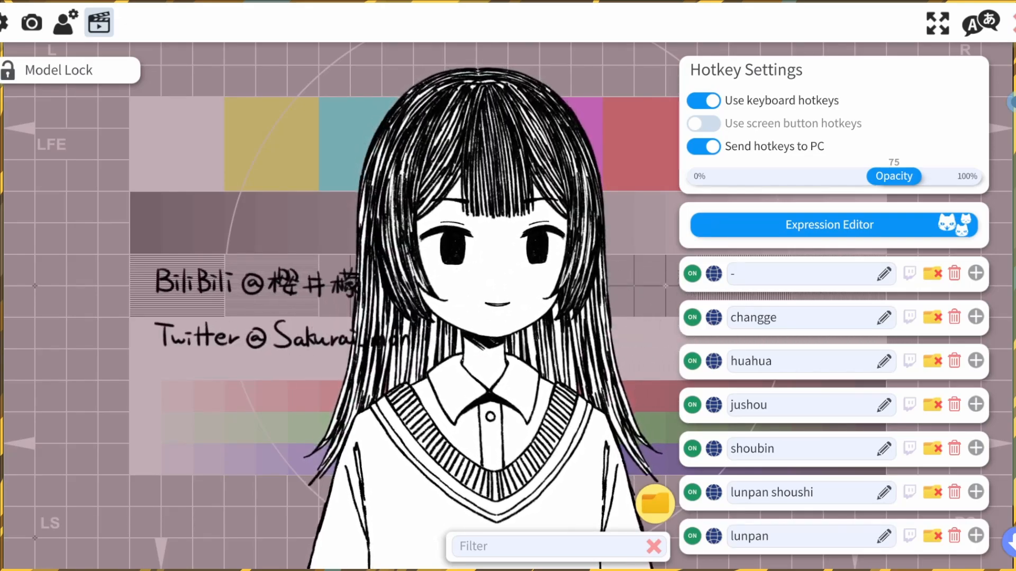
Add a new hotkey at the end of the hotkey list and name it Default
{"action": "scroll", "coordinate": [834, 307], "scroll_direction": "down", "scroll_amount": 10}
{"action": "scroll", "coordinate": [833, 307], "scroll_direction": "down", "scroll_amount": 10}
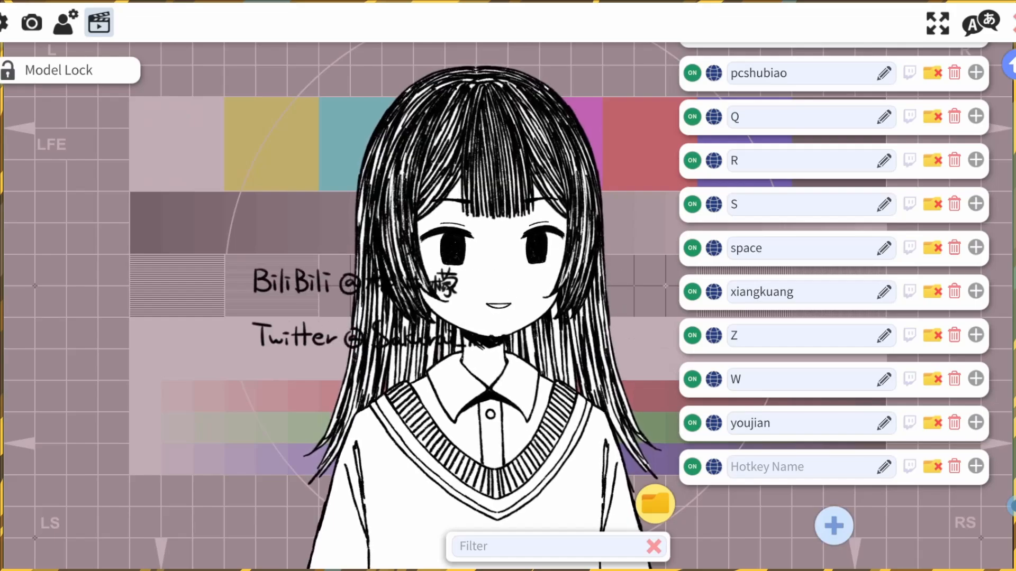
{"action": "scroll", "coordinate": [834, 264], "scroll_direction": "up", "scroll_amount": 1}
{"action": "left_click", "coordinate": [834, 525]}
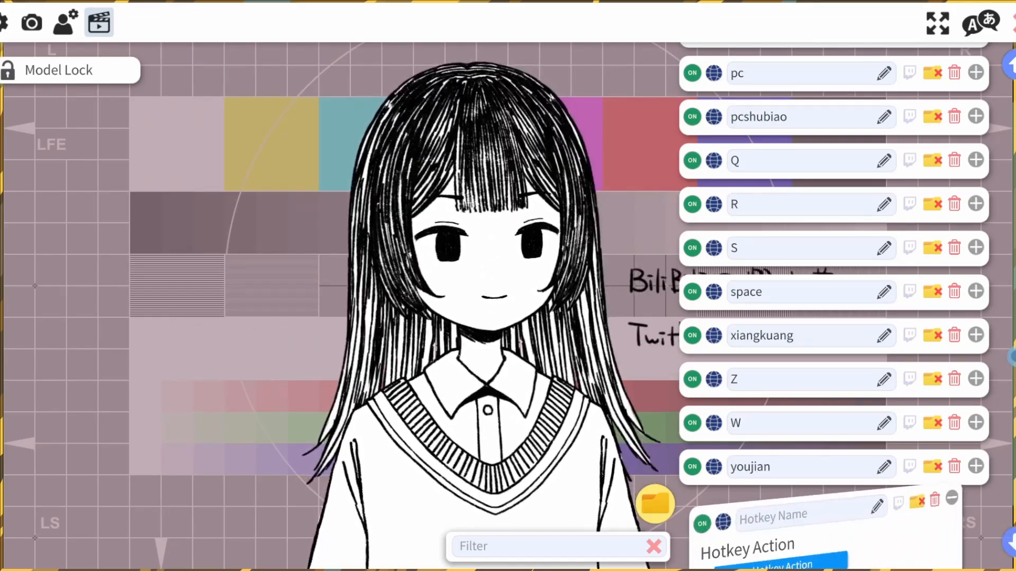
{"action": "scroll", "coordinate": [833, 307], "scroll_direction": "down", "scroll_amount": 3}
{"action": "scroll", "coordinate": [833, 306], "scroll_direction": "down", "scroll_amount": 2}
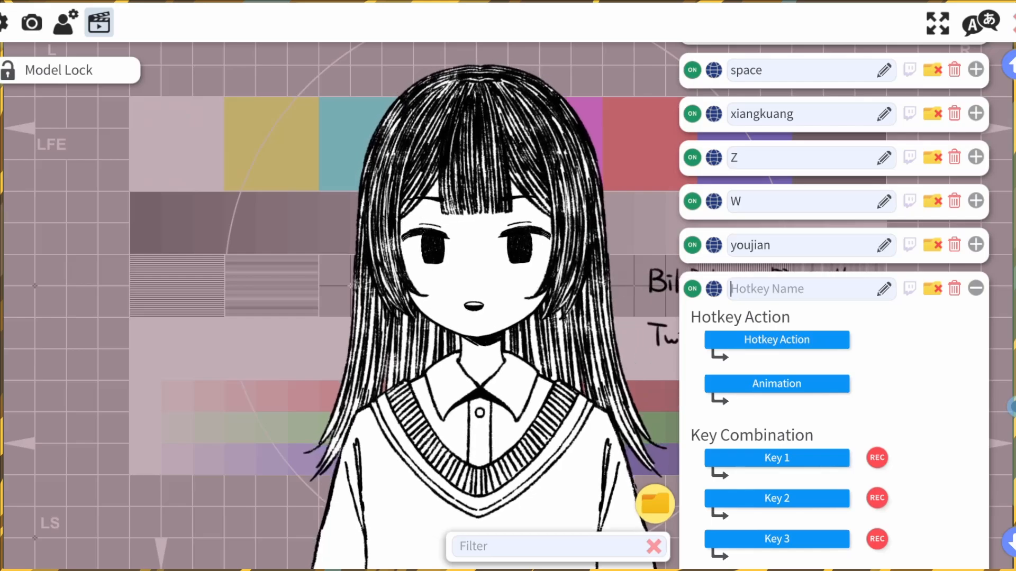
{"action": "type", "text": "Default"}
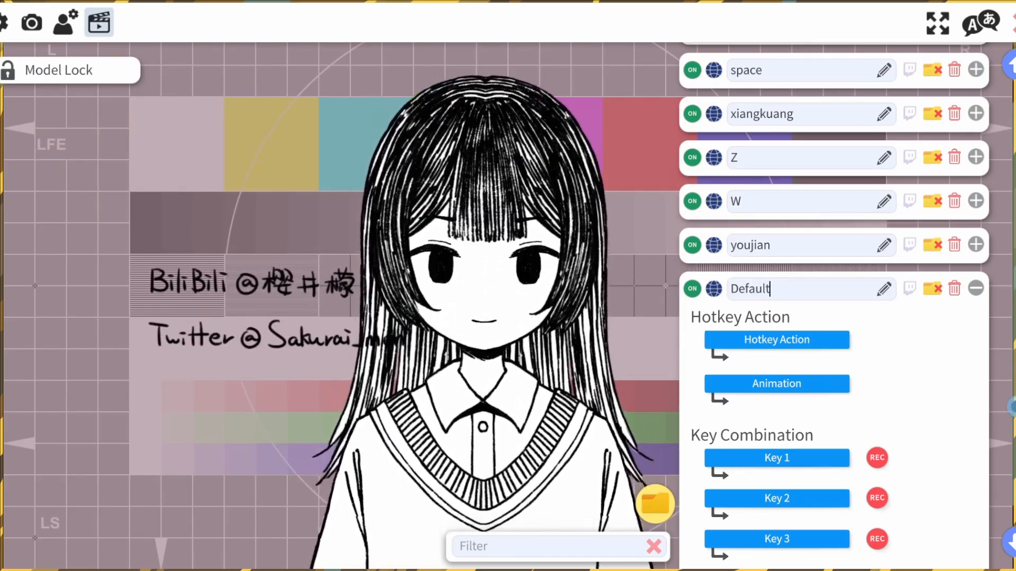
Set the Default hotkey's action to Set/Unset Expression (exp3)
{"action": "scroll", "coordinate": [833, 307], "scroll_direction": "down", "scroll_amount": 1}
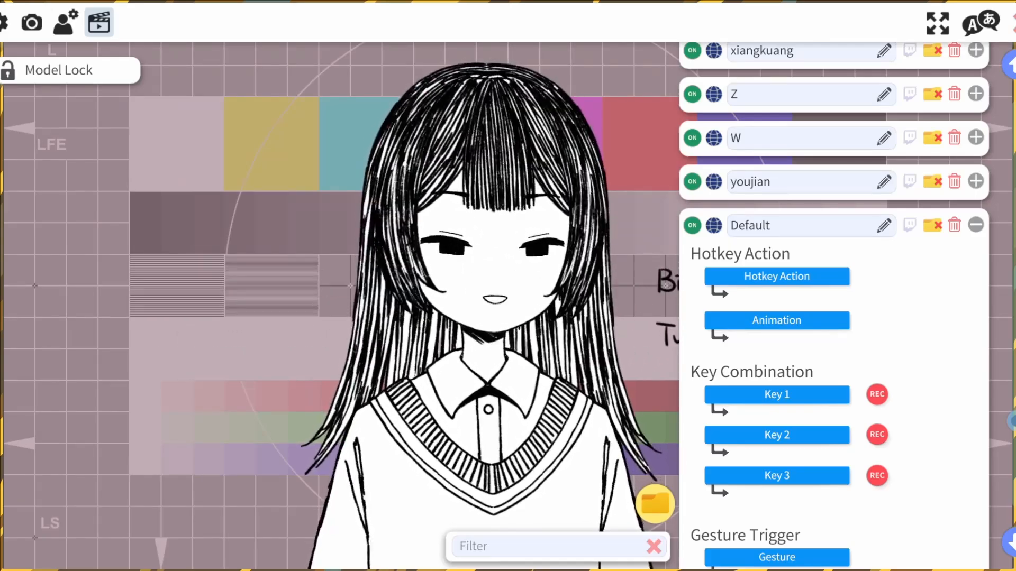
{"action": "left_click", "coordinate": [777, 276]}
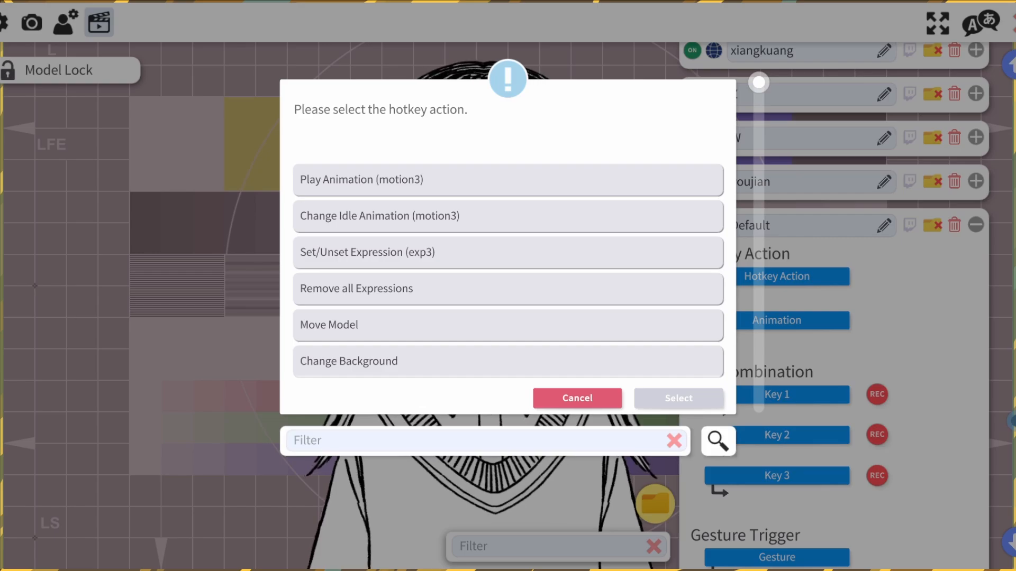
{"action": "left_click", "coordinate": [508, 253]}
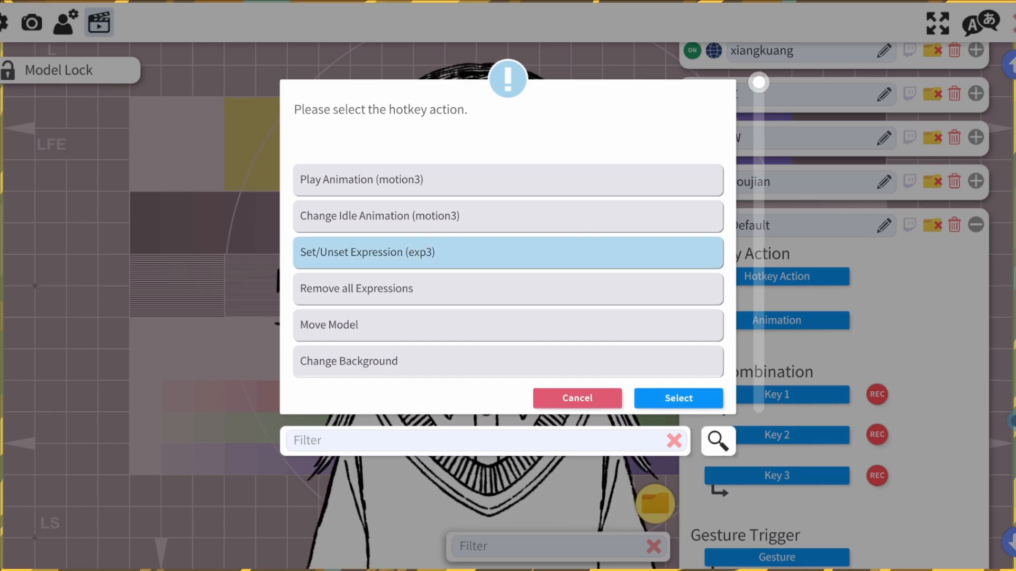
{"action": "left_click", "coordinate": [678, 397]}
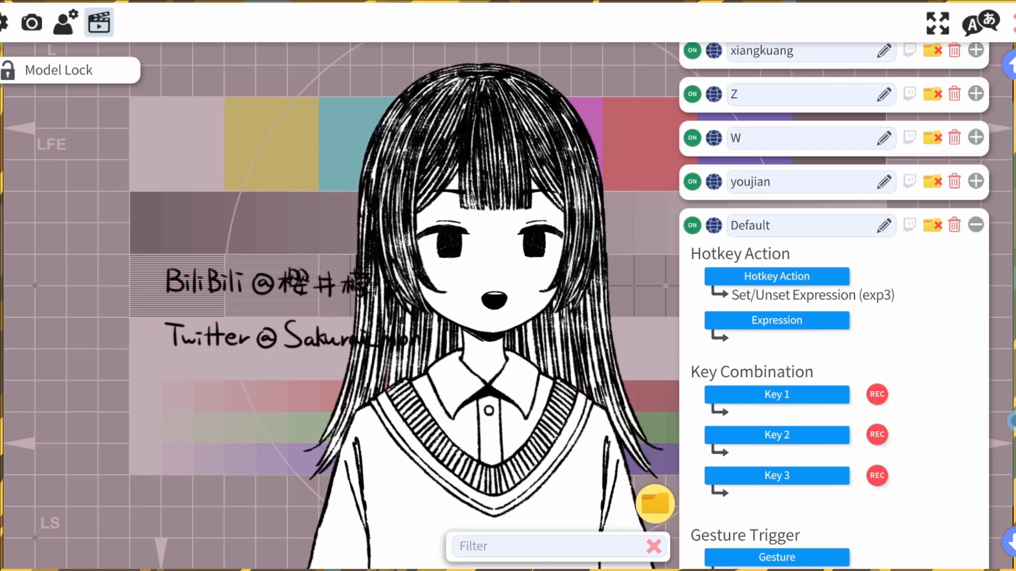
Assign the Default expression file to the Default hotkey
{"action": "left_click", "coordinate": [776, 320]}
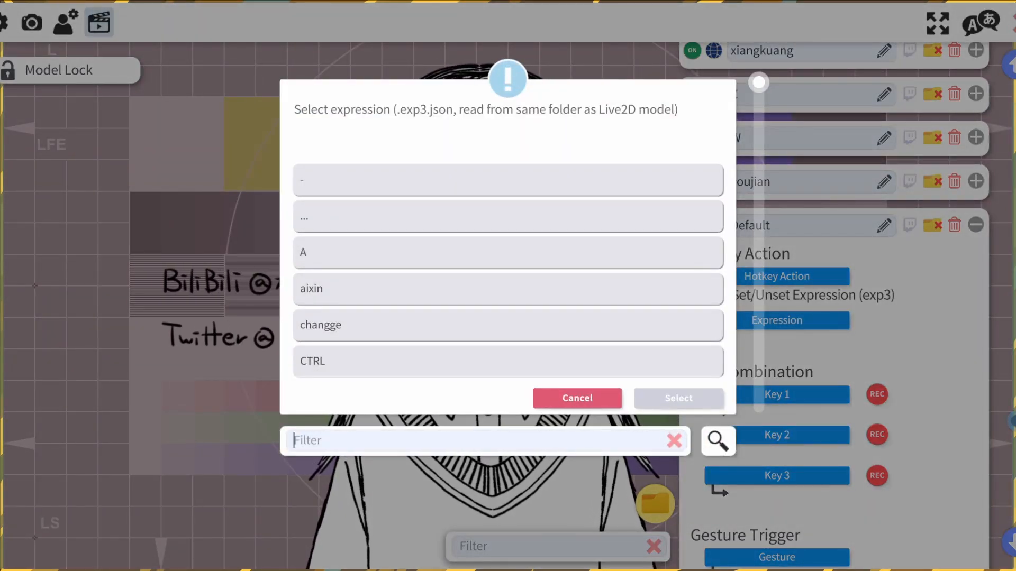
{"action": "scroll", "coordinate": [508, 270], "scroll_direction": "down", "scroll_amount": 3}
{"action": "scroll", "coordinate": [508, 270], "scroll_direction": "down", "scroll_amount": 1}
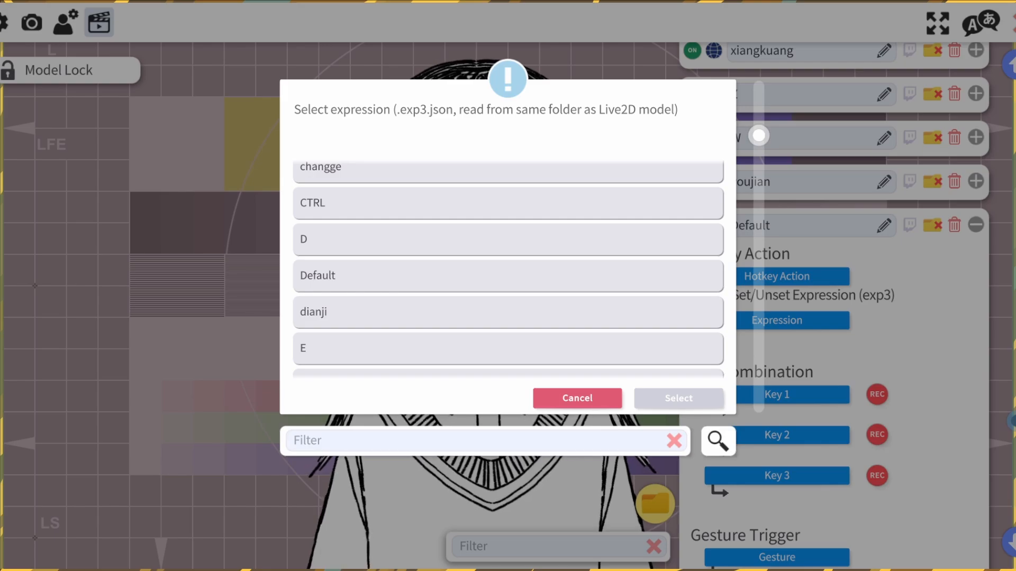
{"action": "left_click", "coordinate": [508, 275]}
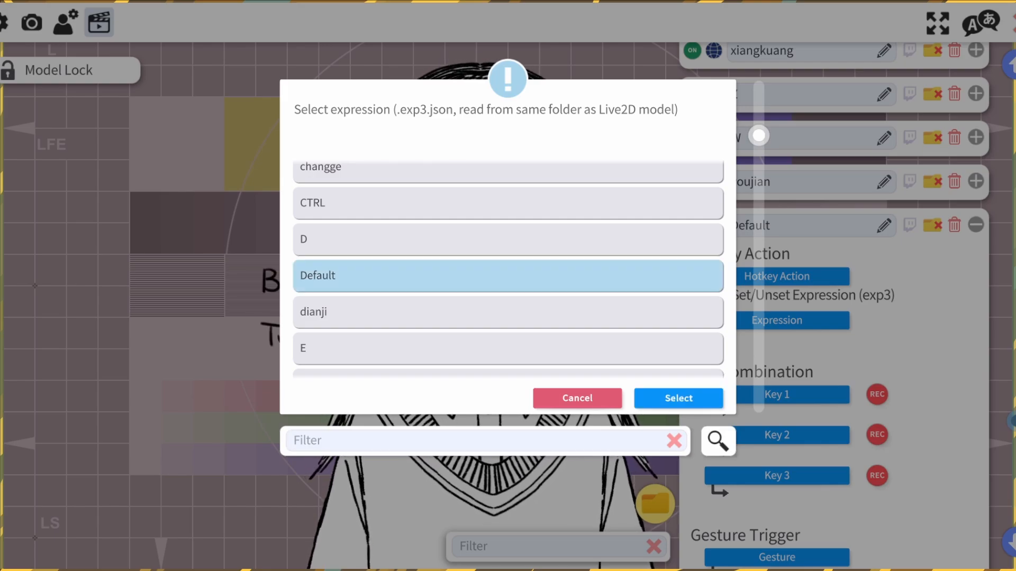
{"action": "key", "text": "Return"}
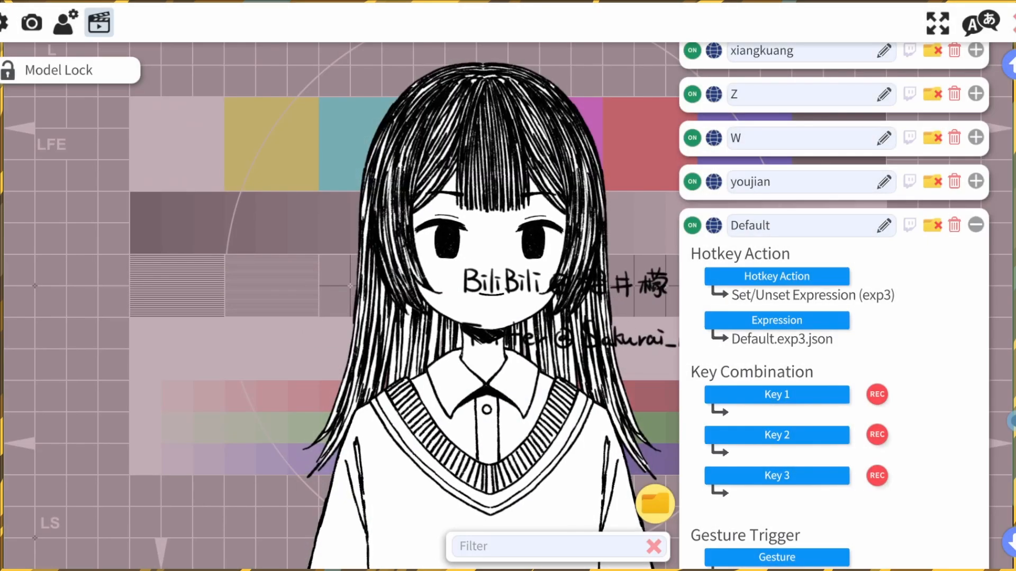
Record P as the first key of the Default hotkey's key combination
{"action": "scroll", "coordinate": [834, 304], "scroll_direction": "down", "scroll_amount": 2}
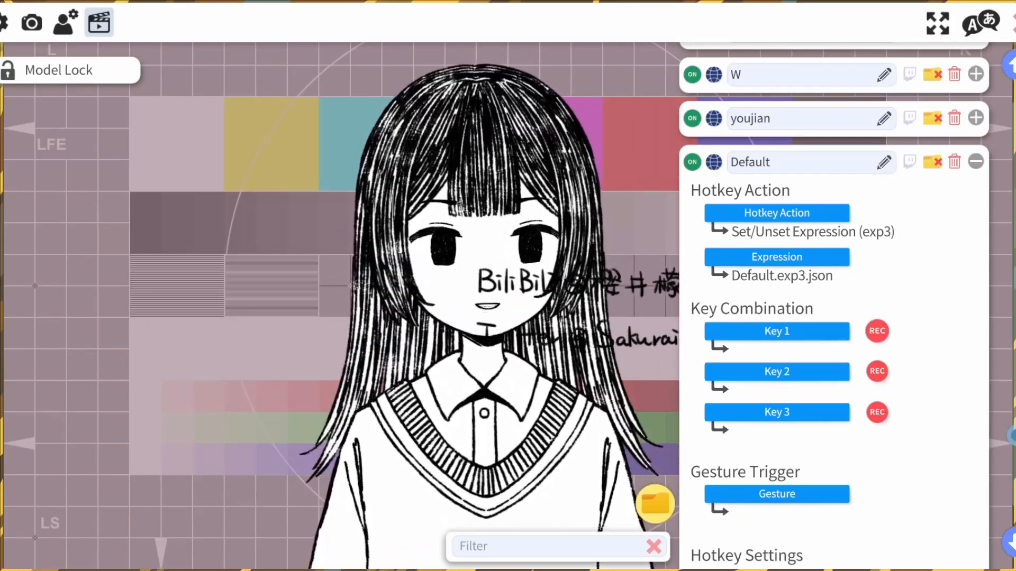
{"action": "left_click", "coordinate": [876, 331]}
{"action": "key", "text": "p"}
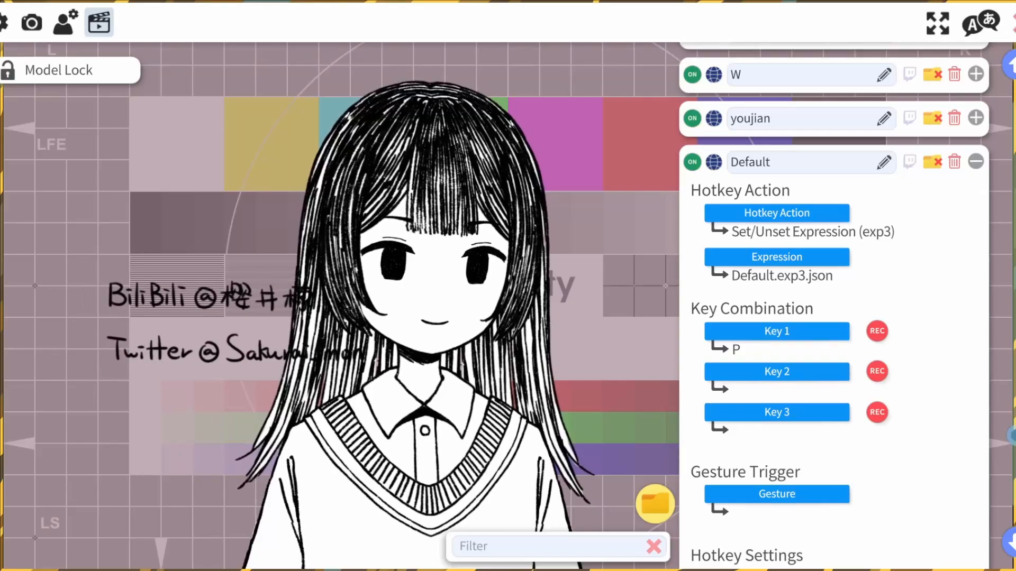
Create a new expression in the Expression Editor and enable its Watermark off parameter at 1
{"action": "scroll", "coordinate": [833, 306], "scroll_direction": "up", "scroll_amount": 10}
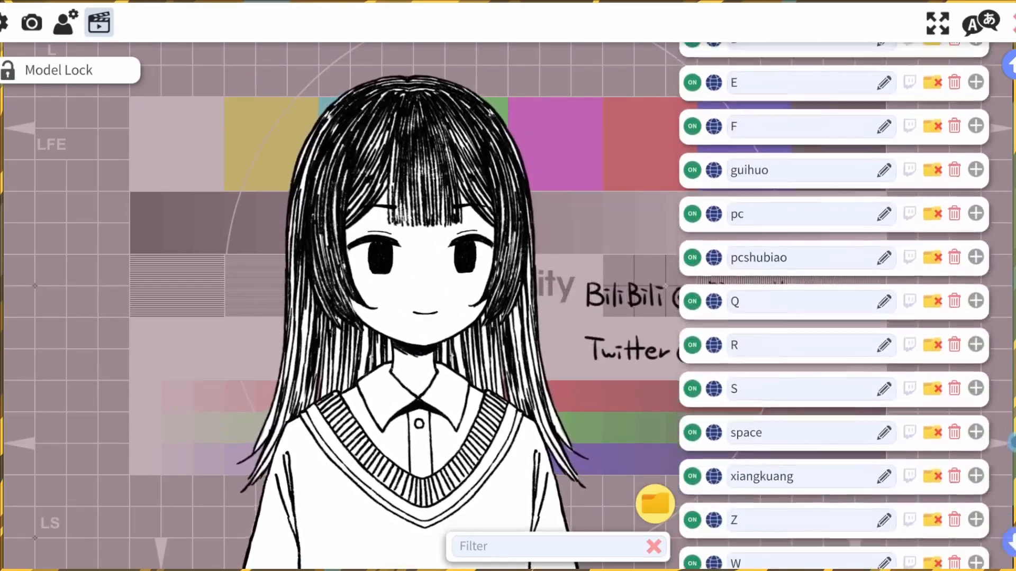
{"action": "scroll", "coordinate": [834, 306], "scroll_direction": "up", "scroll_amount": 10}
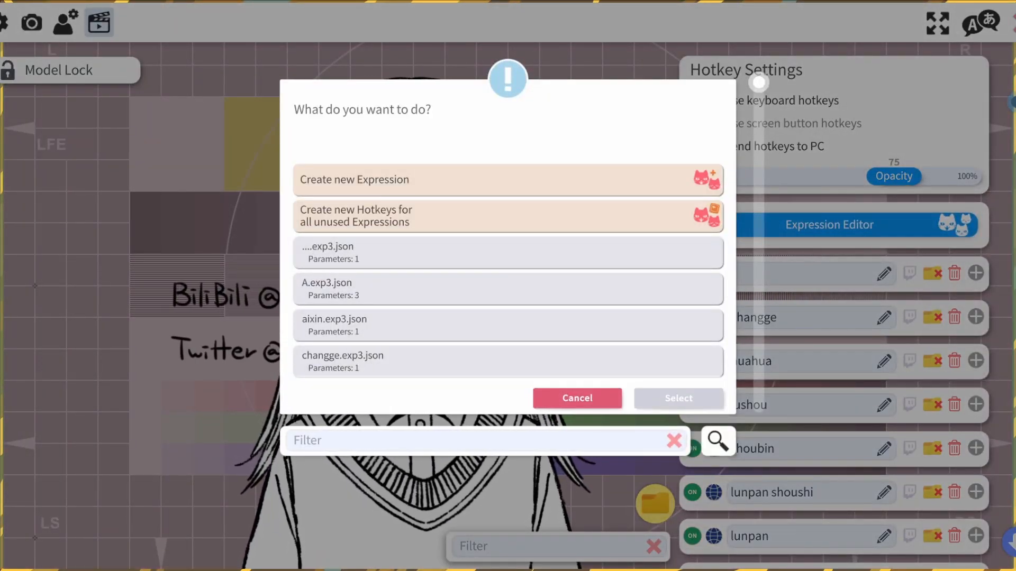
{"action": "left_click", "coordinate": [492, 179]}
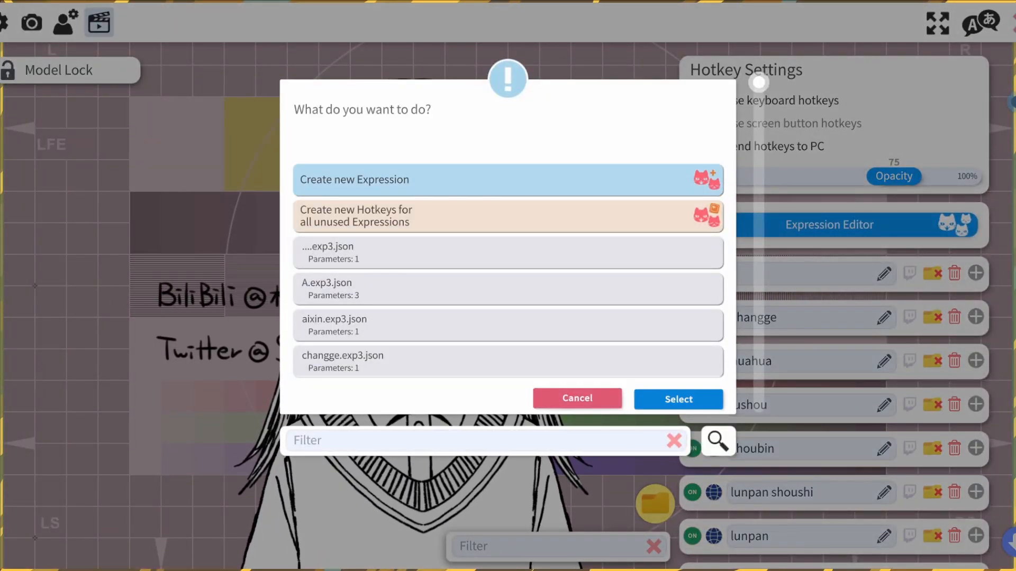
{"action": "key", "text": "Return"}
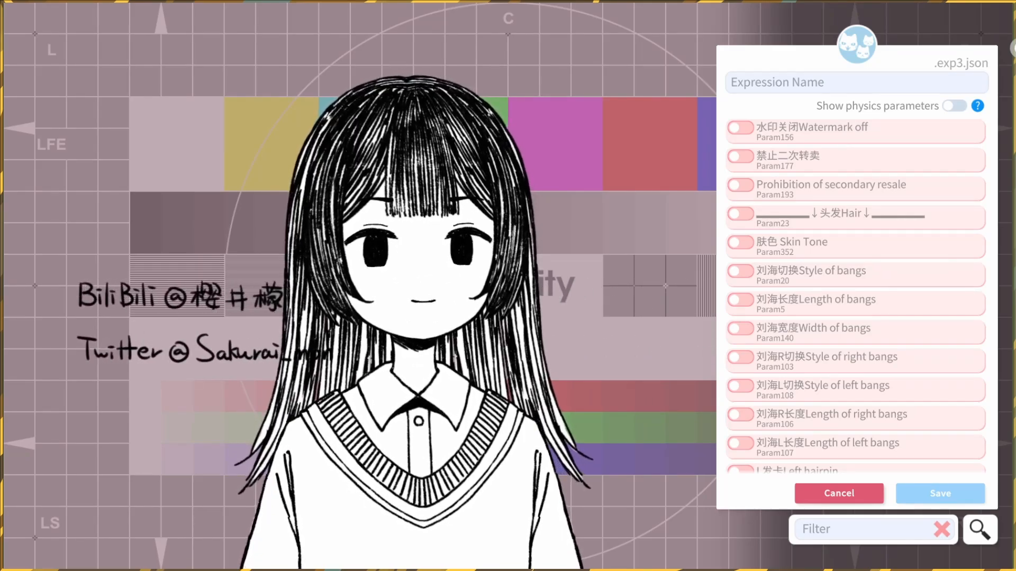
{"action": "left_click", "coordinate": [740, 128]}
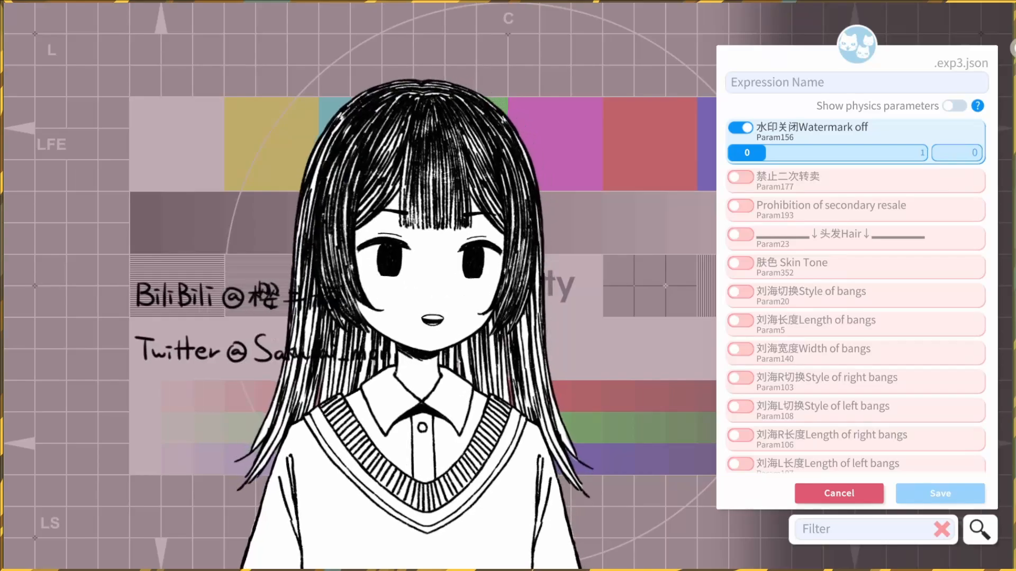
{"action": "left_click", "coordinate": [908, 152]}
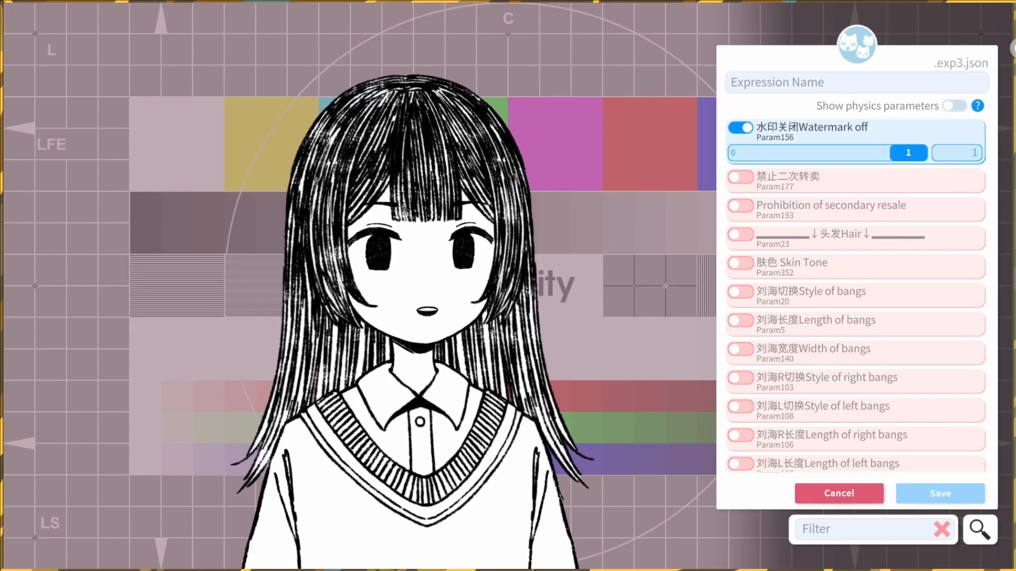
Name the new expression Glasses
{"action": "scroll", "coordinate": [856, 294], "scroll_direction": "down", "scroll_amount": 10}
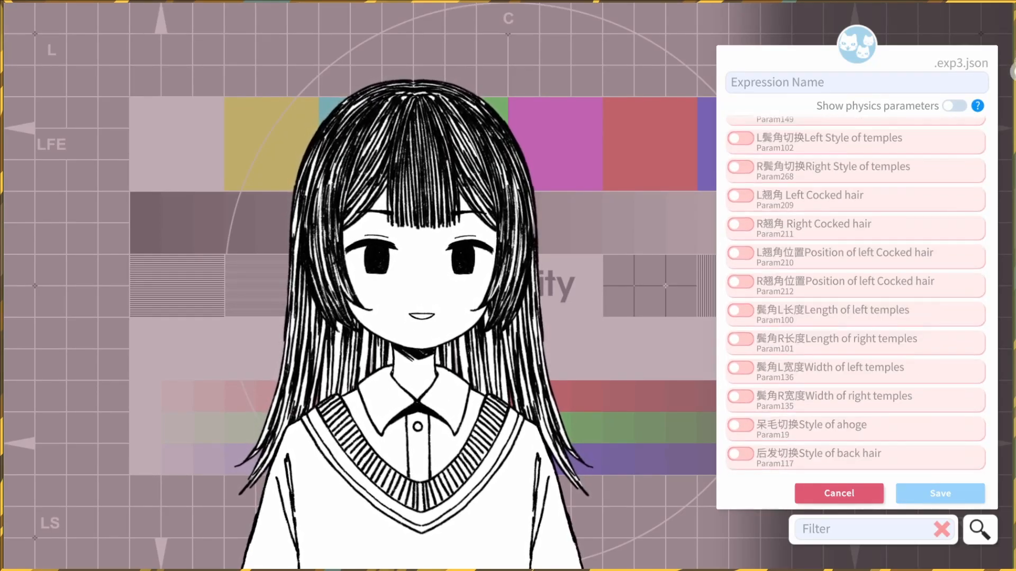
{"action": "scroll", "coordinate": [855, 293], "scroll_direction": "down", "scroll_amount": 6}
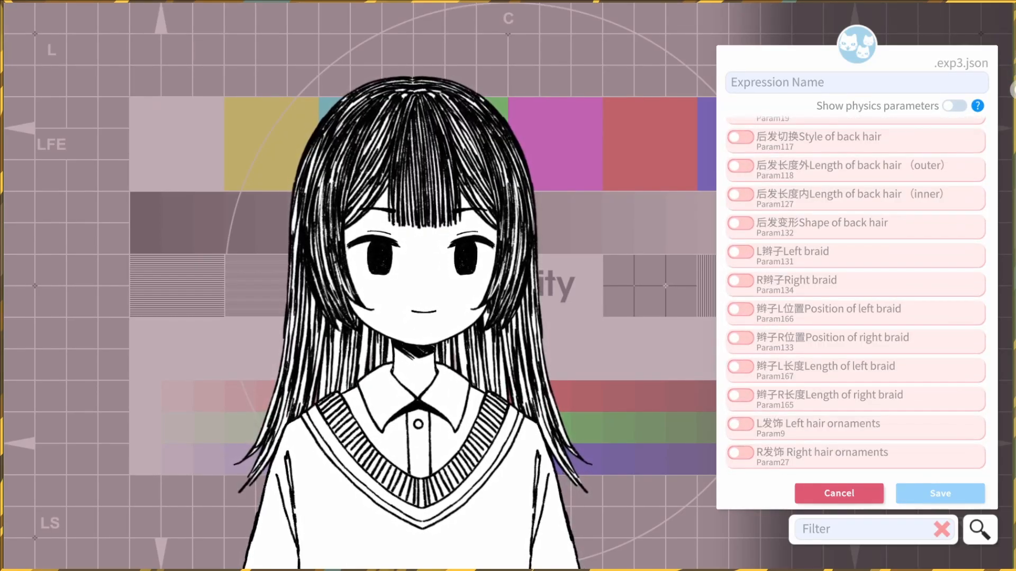
{"action": "scroll", "coordinate": [855, 293], "scroll_direction": "down", "scroll_amount": 10}
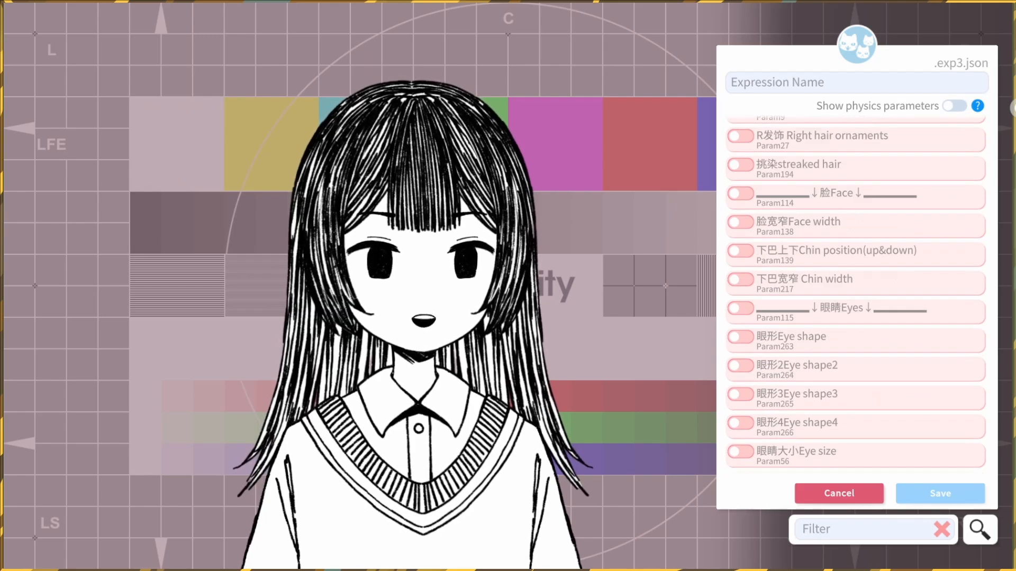
{"action": "scroll", "coordinate": [855, 293], "scroll_direction": "down", "scroll_amount": 1}
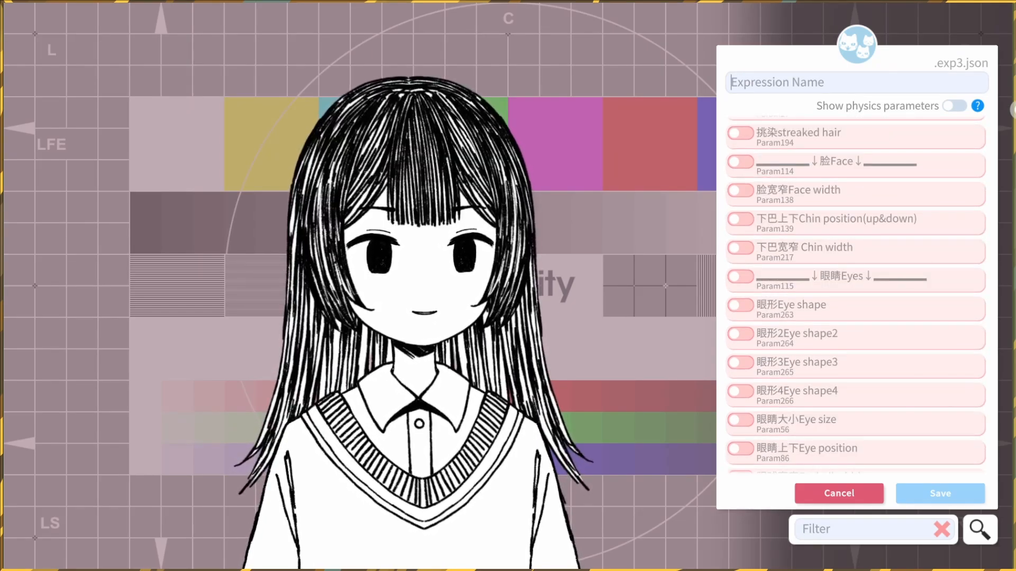
{"action": "type", "text": "Glasses"}
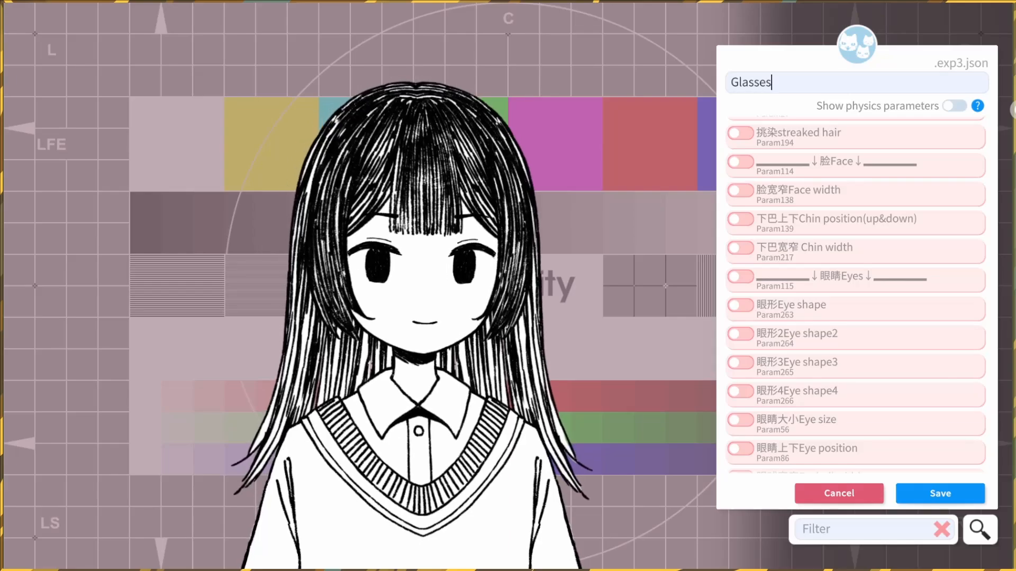
Enable the Style of glasses parameter in the Glasses expression and set it to 1
{"action": "scroll", "coordinate": [855, 293], "scroll_direction": "down", "scroll_amount": 14}
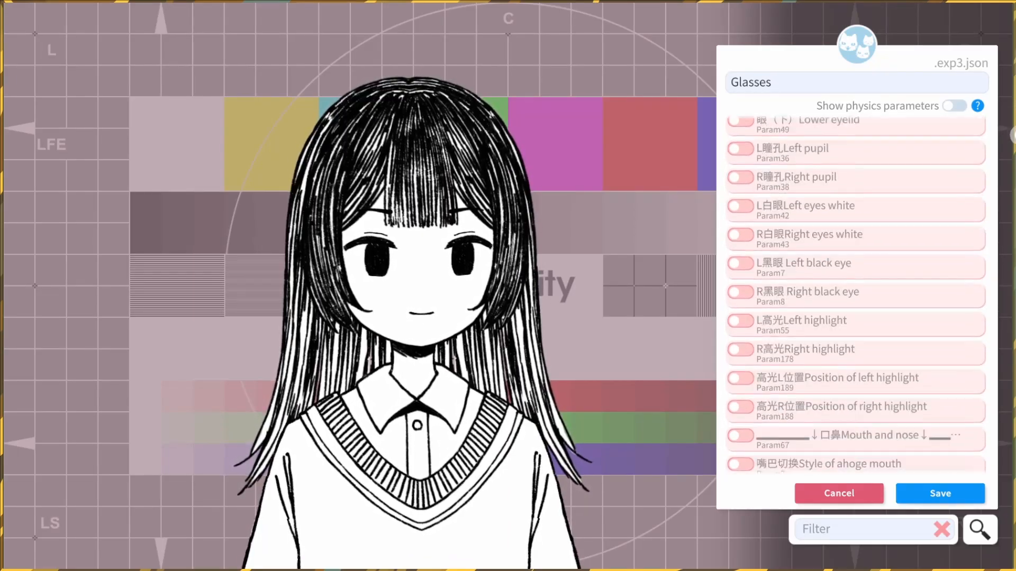
{"action": "scroll", "coordinate": [855, 294], "scroll_direction": "down", "scroll_amount": 14}
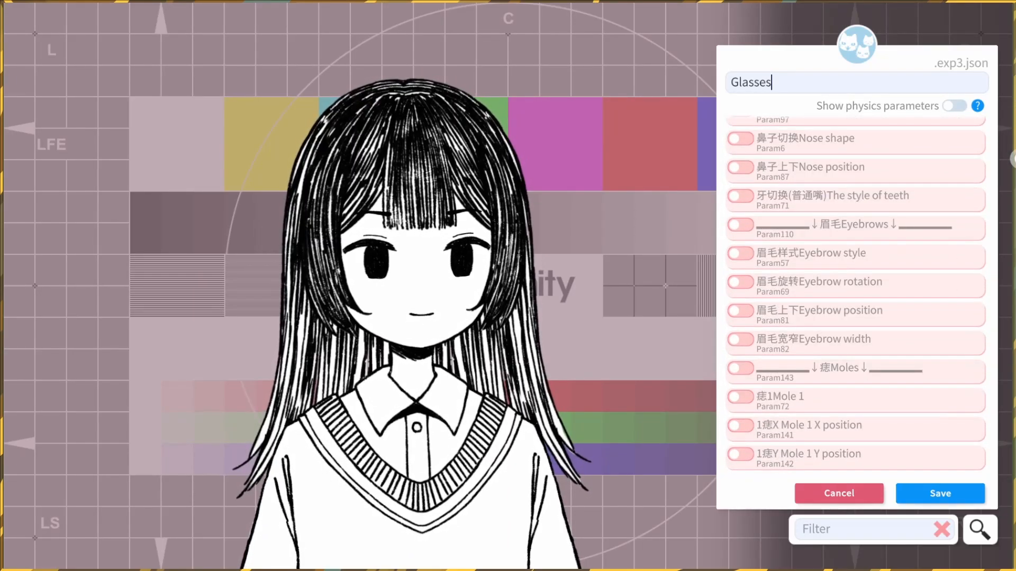
{"action": "scroll", "coordinate": [856, 294], "scroll_direction": "down", "scroll_amount": 1}
{"action": "scroll", "coordinate": [855, 294], "scroll_direction": "down", "scroll_amount": 5}
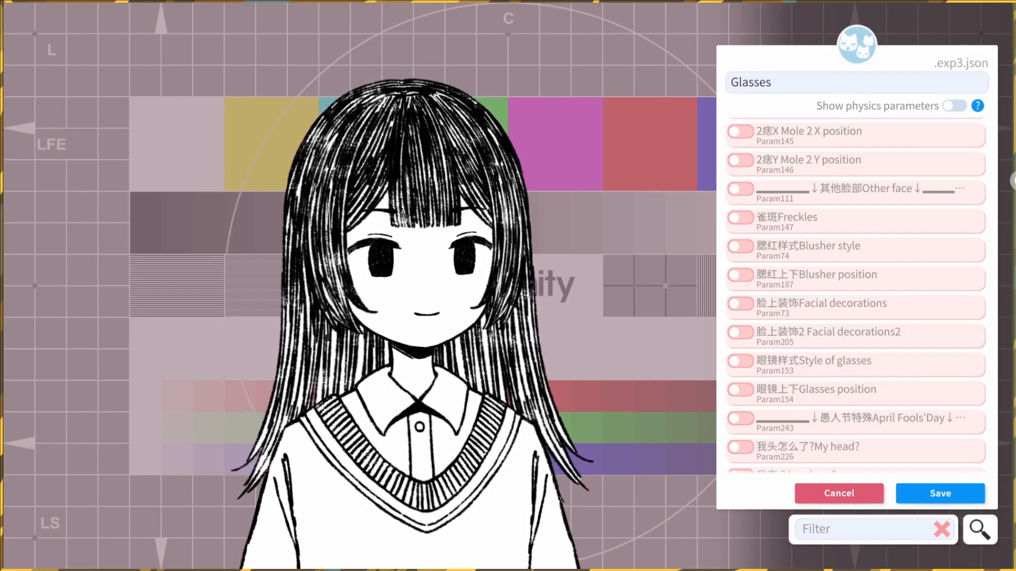
{"action": "scroll", "coordinate": [856, 295], "scroll_direction": "down", "scroll_amount": 1}
{"action": "left_click", "coordinate": [740, 330]}
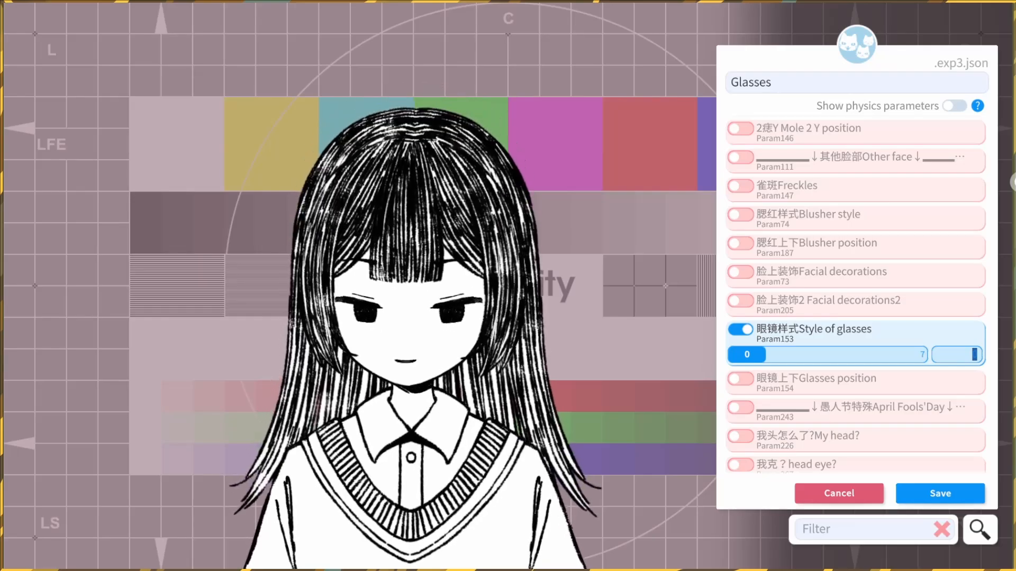
{"action": "type", "text": "1"}
{"action": "key", "text": "Return"}
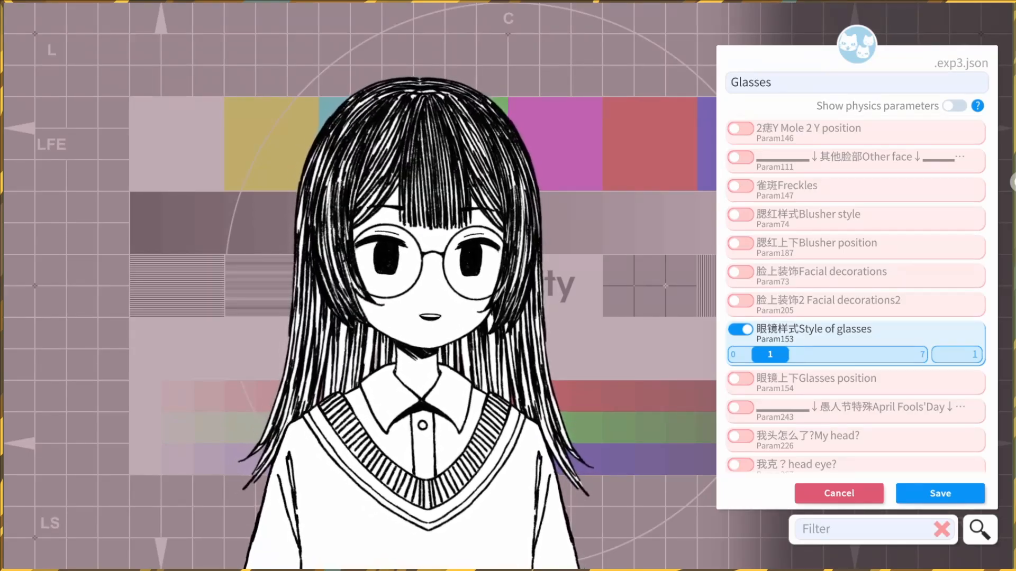
Disable the Watermark off parameter in the Glasses expression
{"action": "scroll", "coordinate": [855, 297], "scroll_direction": "up", "scroll_amount": 10}
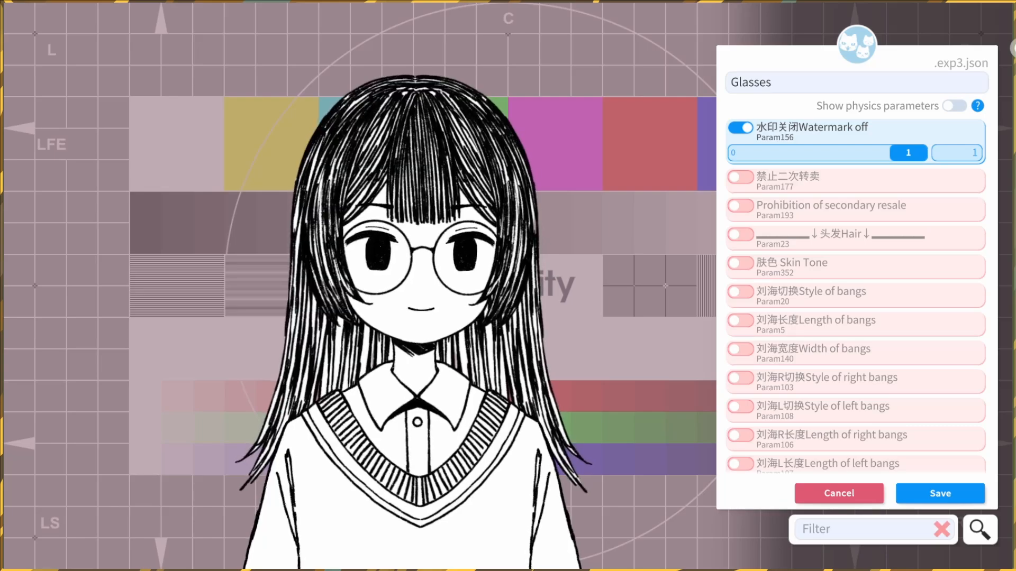
{"action": "left_click", "coordinate": [740, 128]}
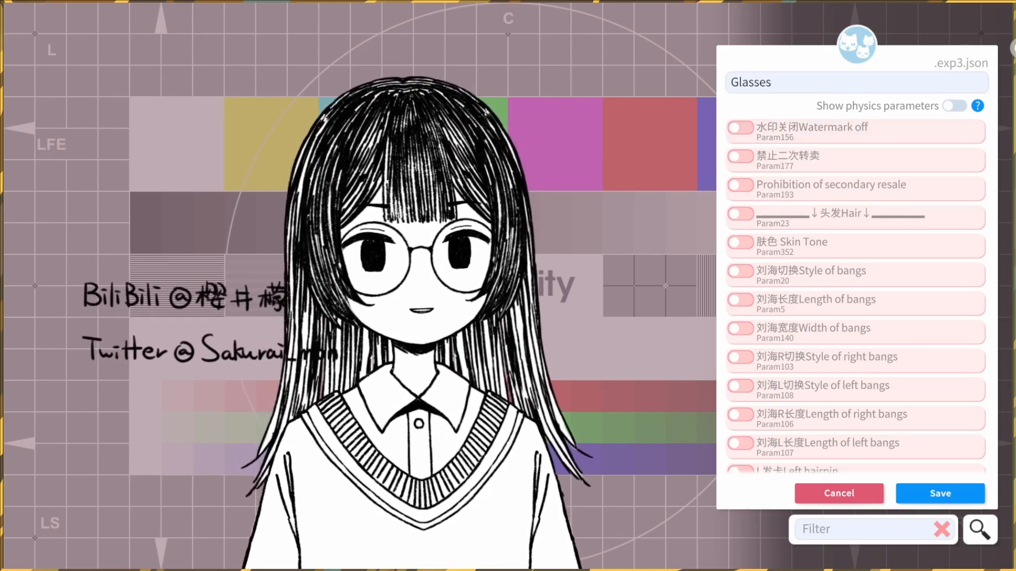
{"action": "scroll", "coordinate": [855, 296], "scroll_direction": "down", "scroll_amount": 10}
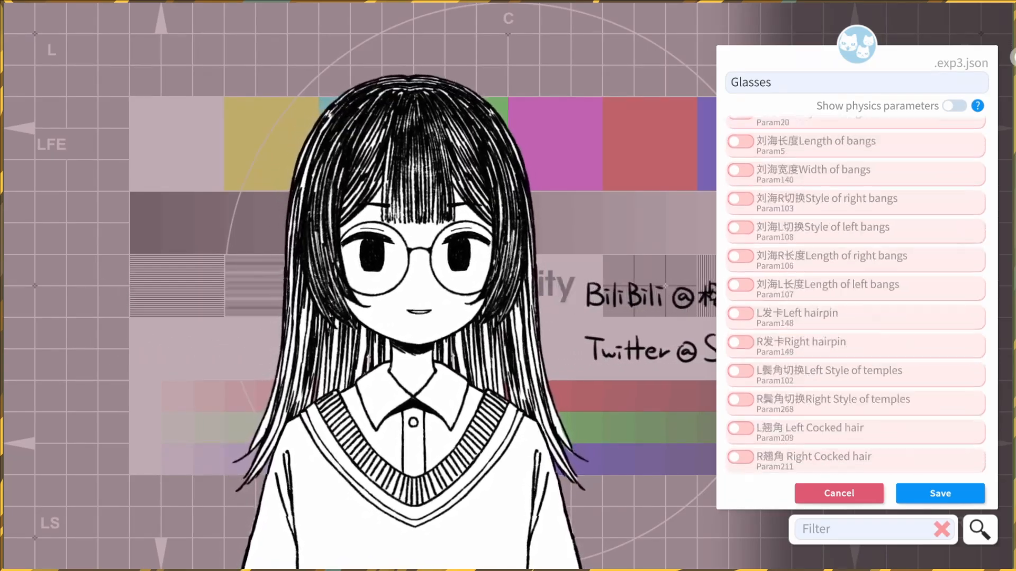
Save the Glasses expression with only Style of glasses enabled and close the expression list
{"action": "scroll", "coordinate": [856, 297], "scroll_direction": "down", "scroll_amount": 15}
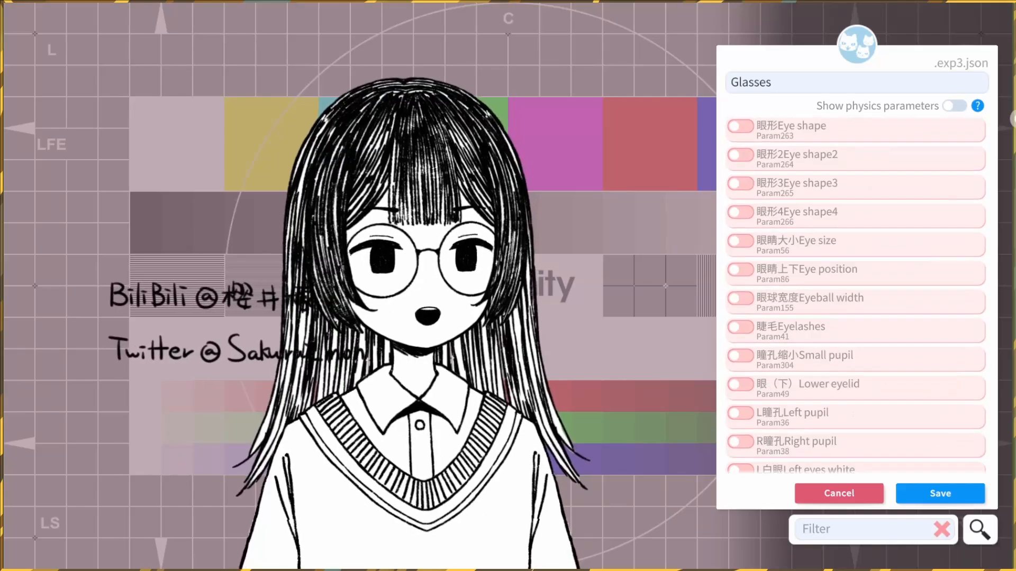
{"action": "scroll", "coordinate": [855, 296], "scroll_direction": "down", "scroll_amount": 15}
{"action": "left_click", "coordinate": [740, 374]}
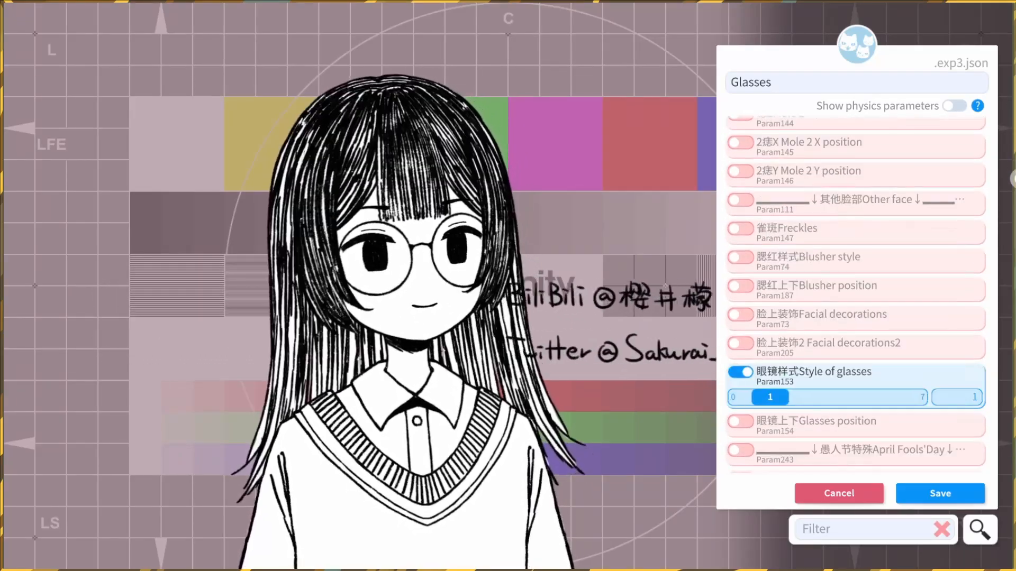
{"action": "scroll", "coordinate": [855, 297], "scroll_direction": "down", "scroll_amount": 3}
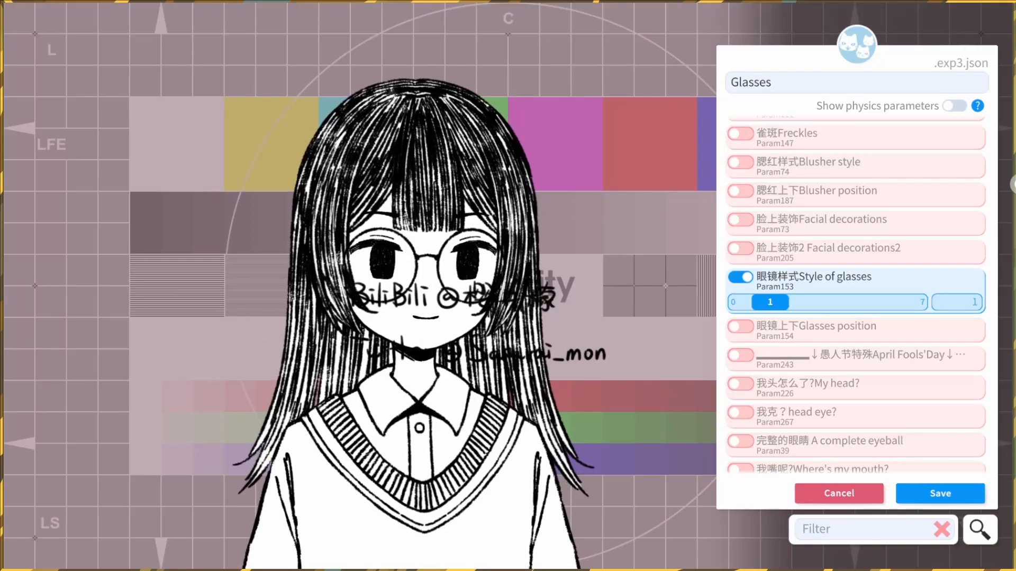
{"action": "left_click", "coordinate": [940, 493]}
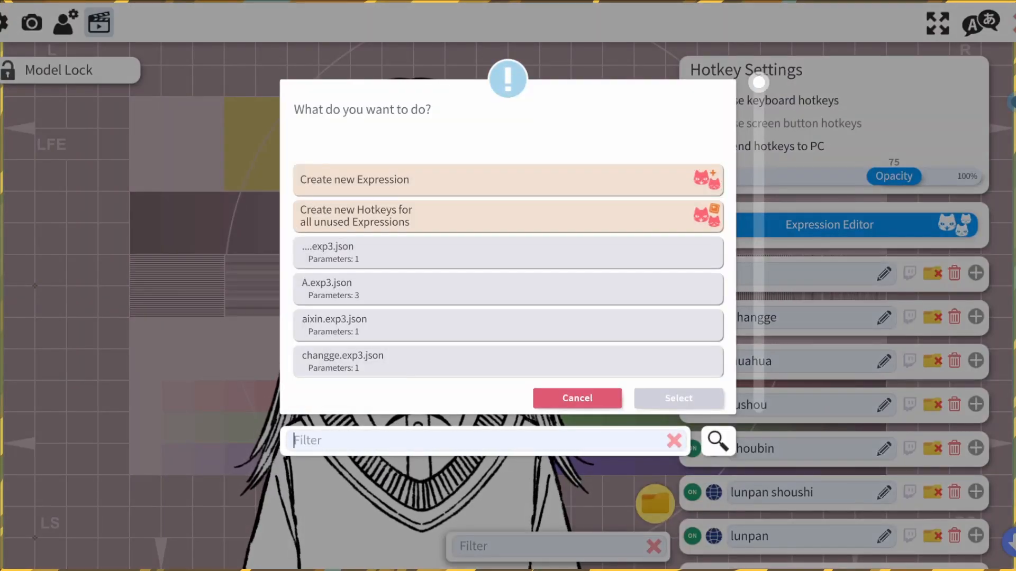
{"action": "key", "text": "Escape"}
Add a new hotkey at the end of the hotkey list and name it Glasses
{"action": "scroll", "coordinate": [833, 307], "scroll_direction": "down", "scroll_amount": 10}
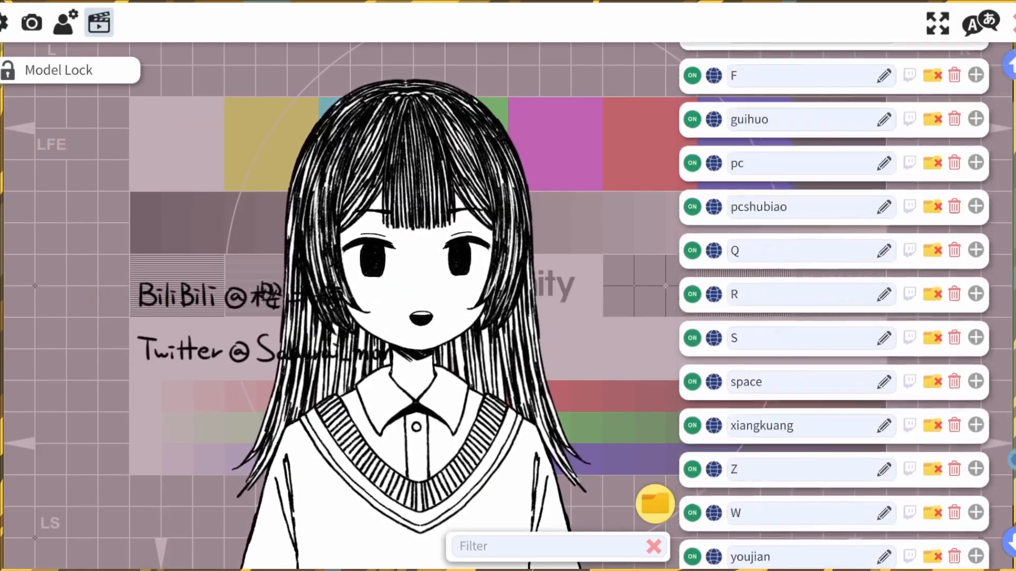
{"action": "scroll", "coordinate": [833, 307], "scroll_direction": "down", "scroll_amount": 3}
{"action": "left_click", "coordinate": [833, 525]}
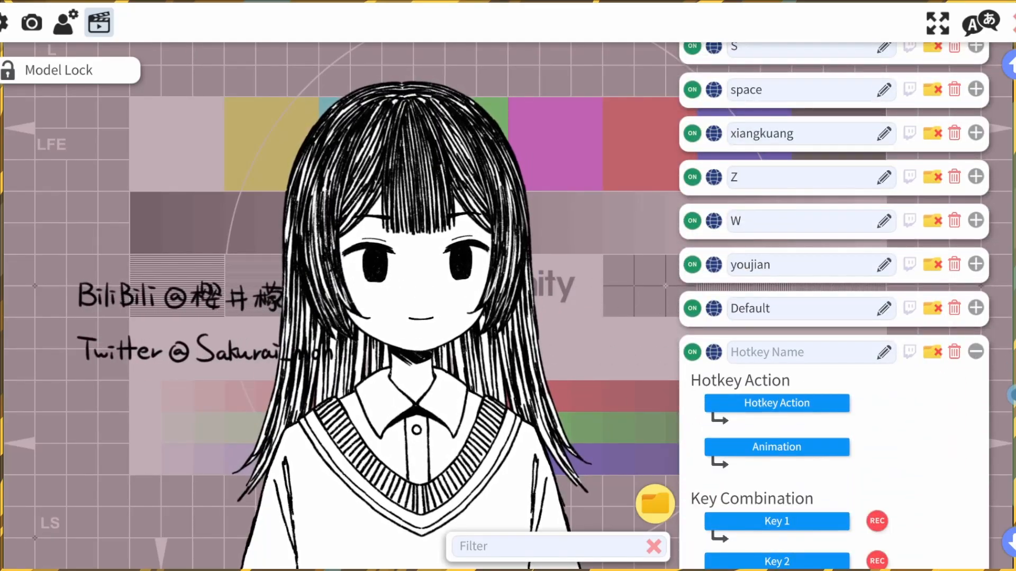
{"action": "left_click", "coordinate": [793, 353]}
{"action": "type", "text": "Gla"}
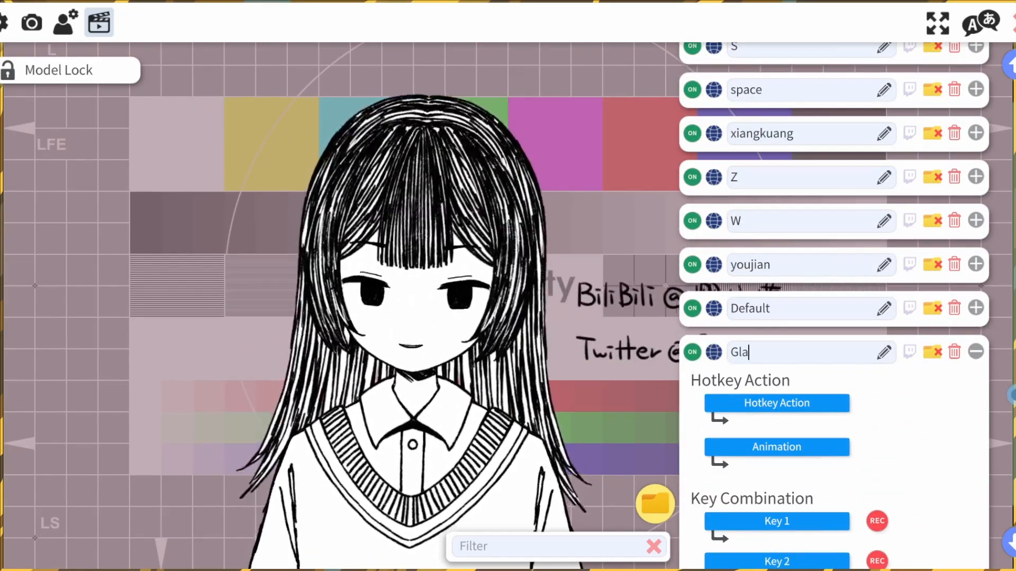
{"action": "type", "text": "sses"}
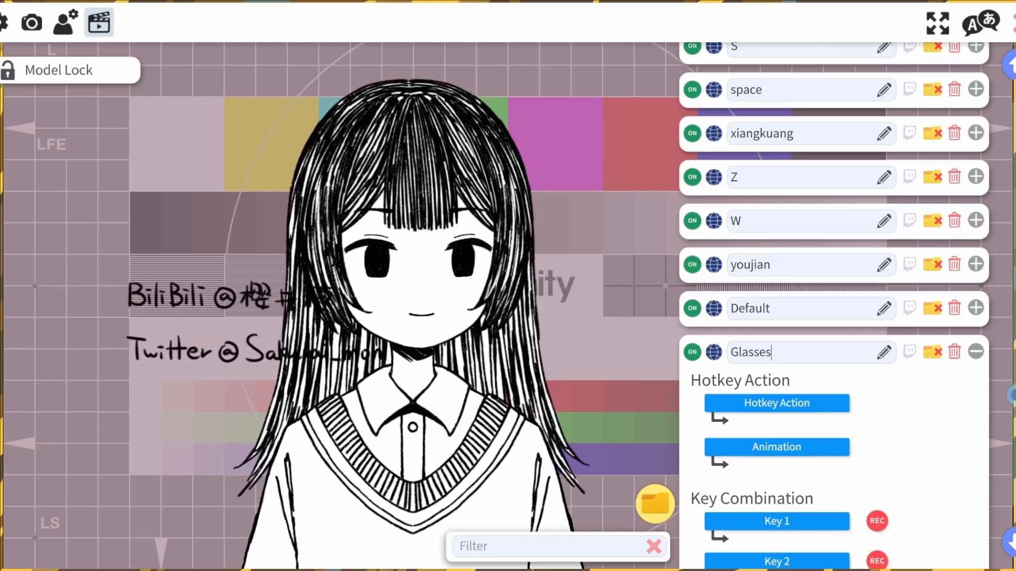
Set the Glasses hotkey's action to Set/Unset Expression (exp3) and assign the Glasses expression to it
{"action": "scroll", "coordinate": [833, 307], "scroll_direction": "down", "scroll_amount": 1}
{"action": "left_click", "coordinate": [776, 339]}
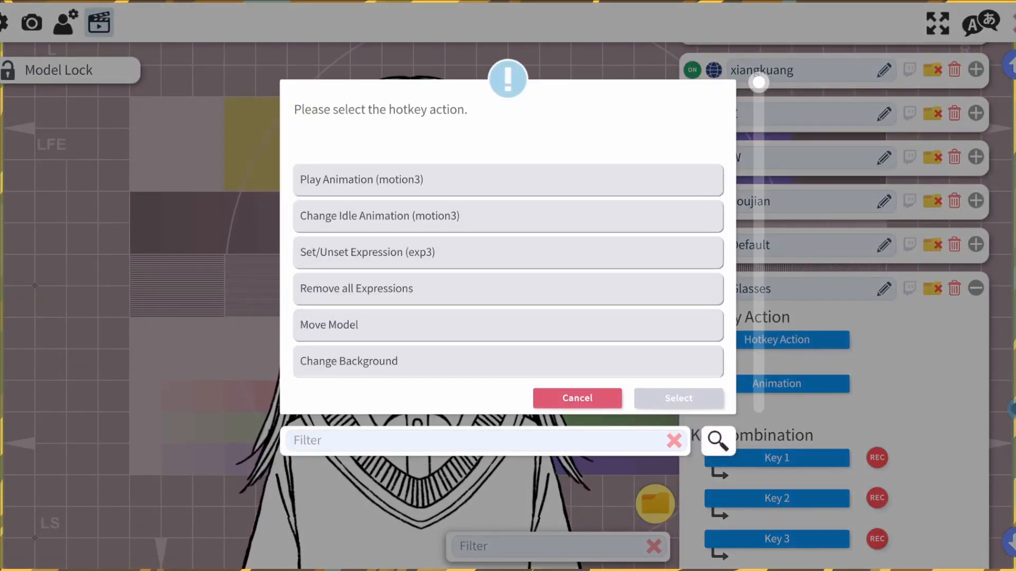
{"action": "left_click", "coordinate": [367, 252]}
{"action": "left_click", "coordinate": [678, 398]}
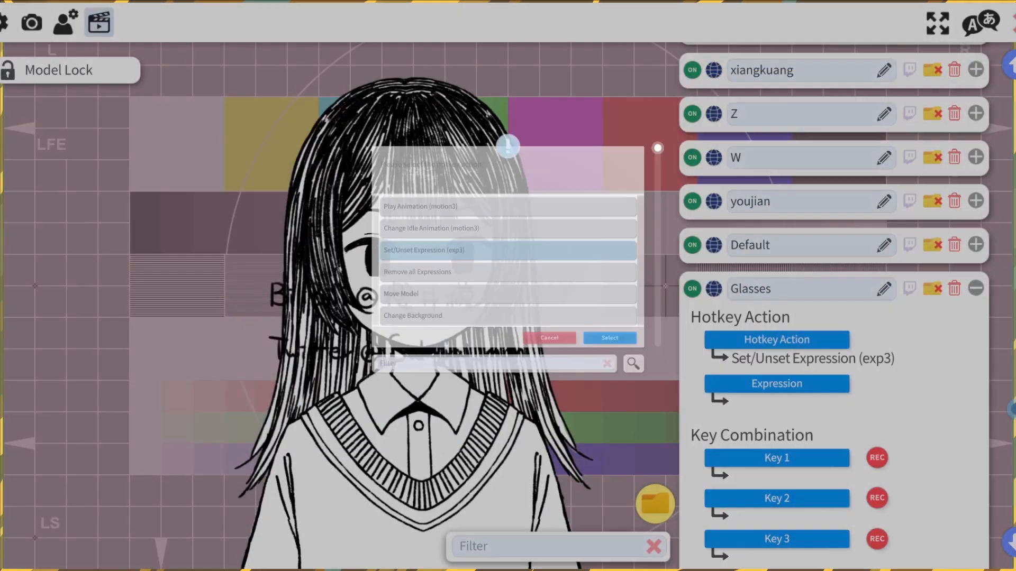
{"action": "left_click", "coordinate": [777, 383]}
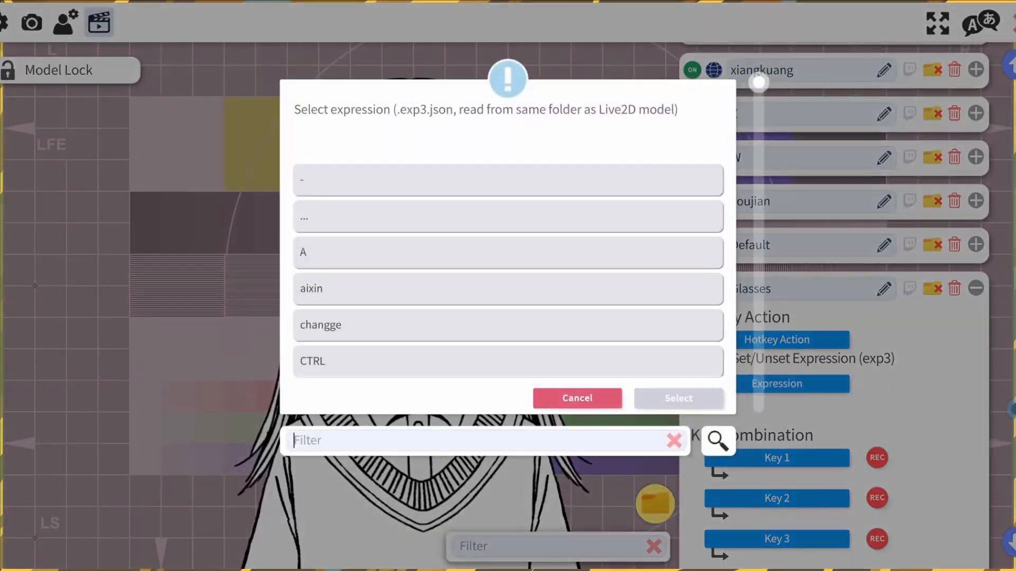
{"action": "scroll", "coordinate": [508, 270], "scroll_direction": "down", "scroll_amount": 10}
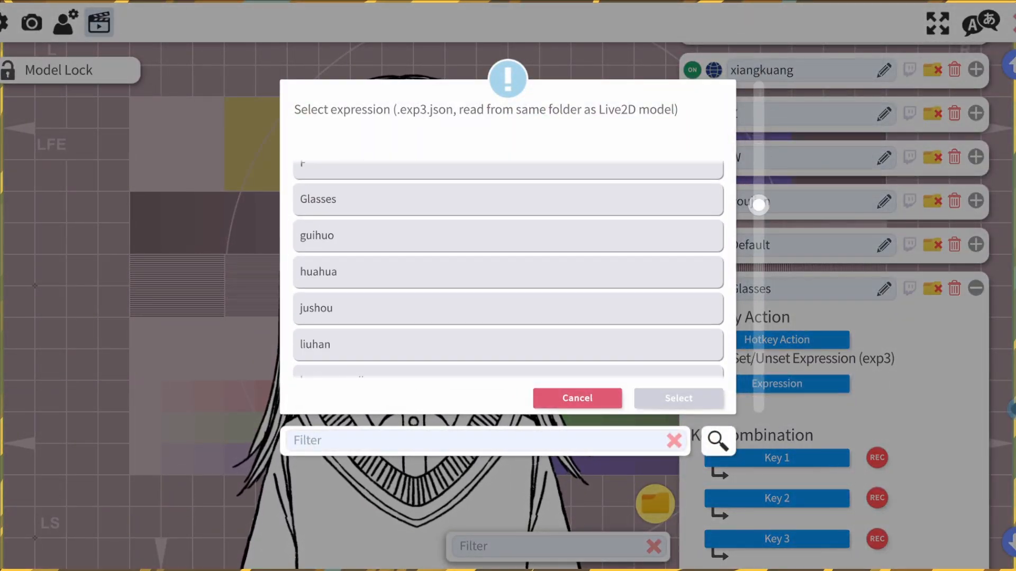
{"action": "left_click", "coordinate": [508, 199]}
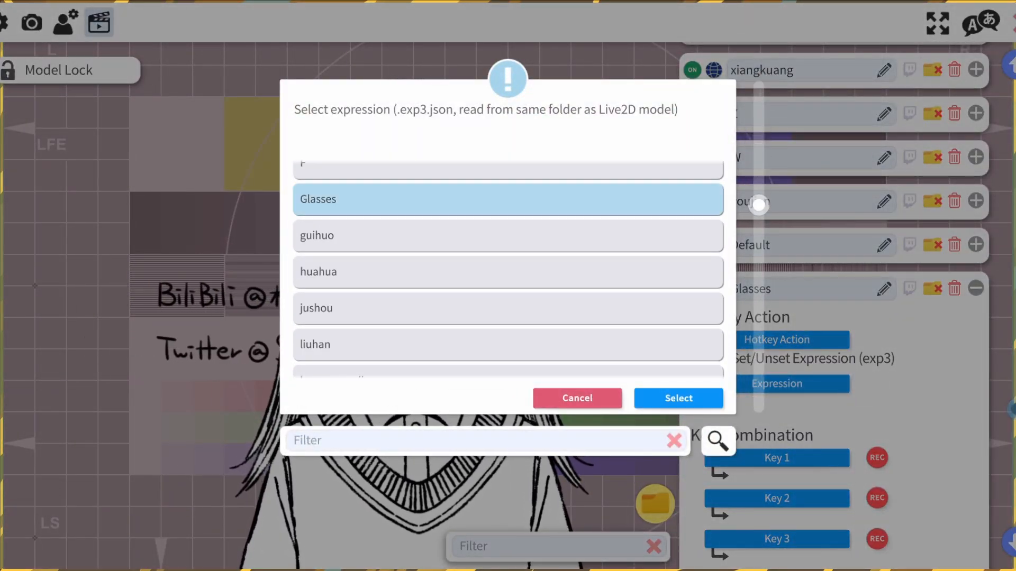
{"action": "left_click", "coordinate": [678, 398]}
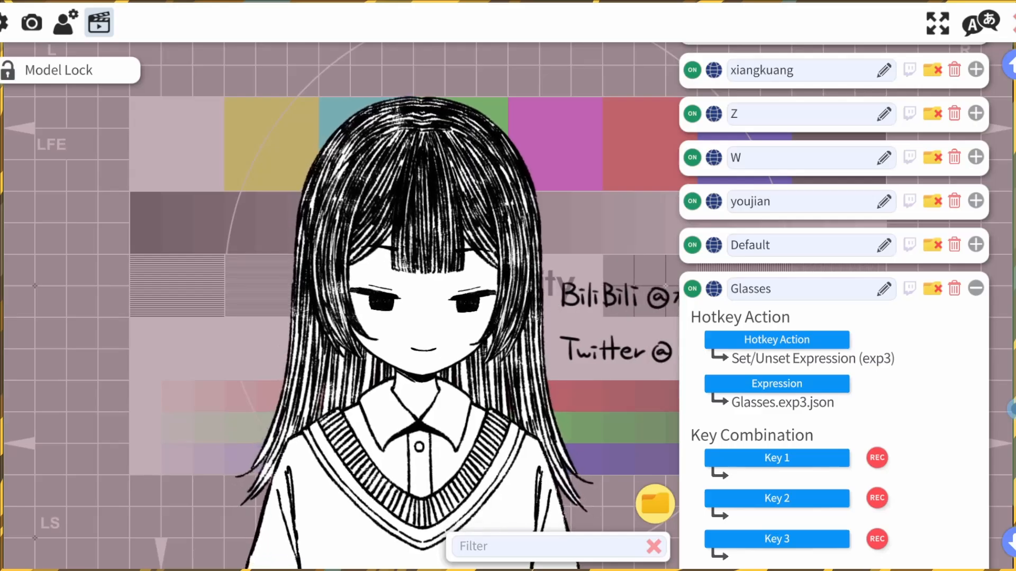
Record O as Key 1 of the Glasses hotkey and collapse its settings
{"action": "scroll", "coordinate": [833, 307], "scroll_direction": "down", "scroll_amount": 2}
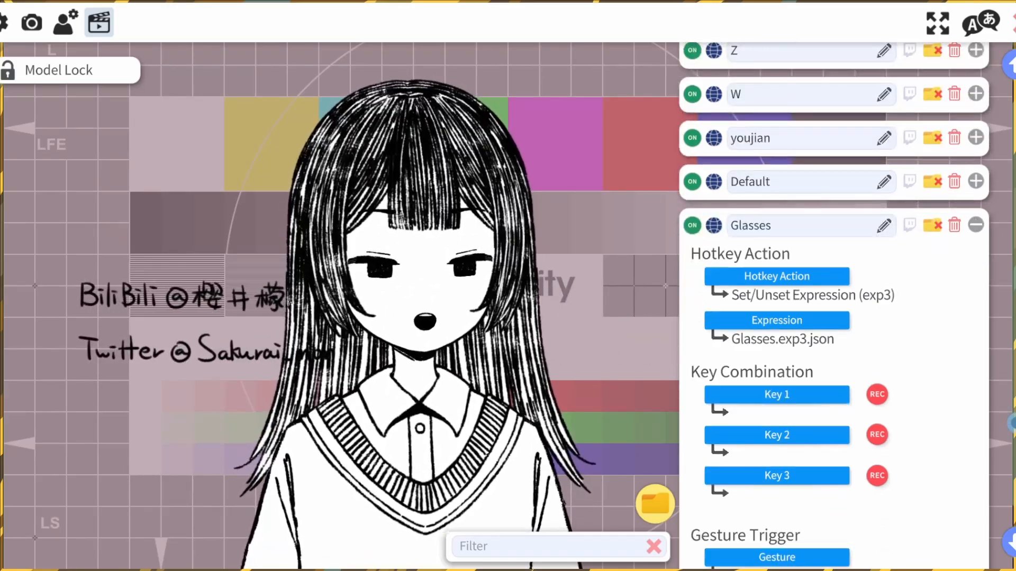
{"action": "scroll", "coordinate": [833, 307], "scroll_direction": "down", "scroll_amount": 1}
{"action": "left_click", "coordinate": [876, 363]}
{"action": "key", "text": "o"}
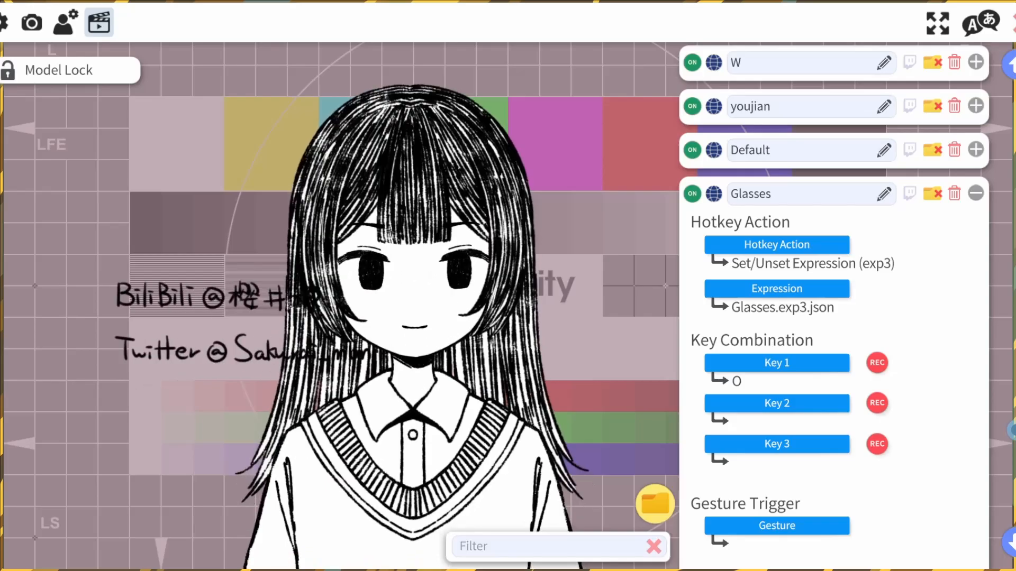
{"action": "left_click", "coordinate": [976, 194]}
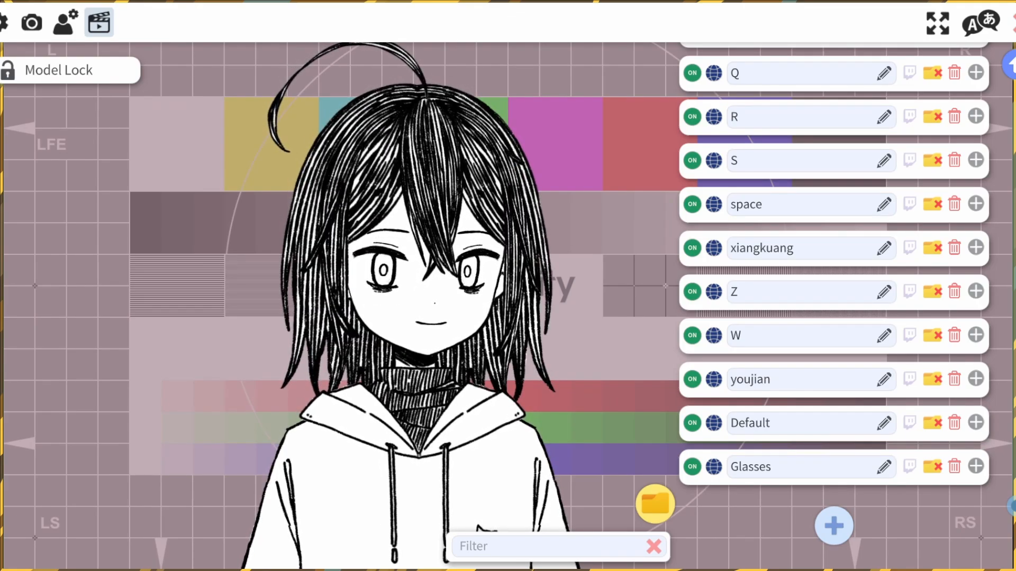
{"action": "key", "text": "g"}
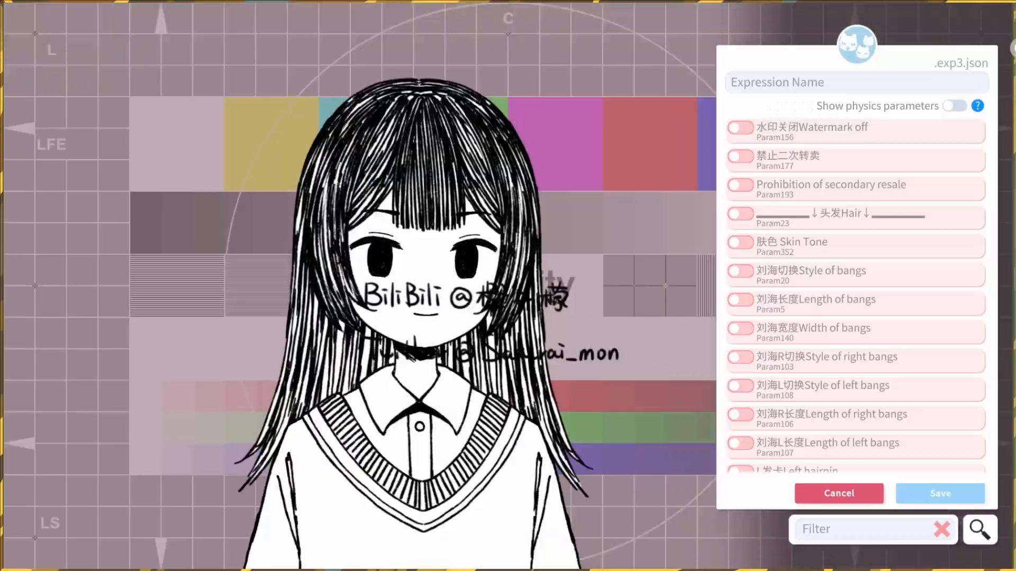
In the new unnamed expression, set Style of ahoge mouth to about 1.99 and enable Nose shape
{"action": "scroll", "coordinate": [855, 296], "scroll_direction": "down", "scroll_amount": 15}
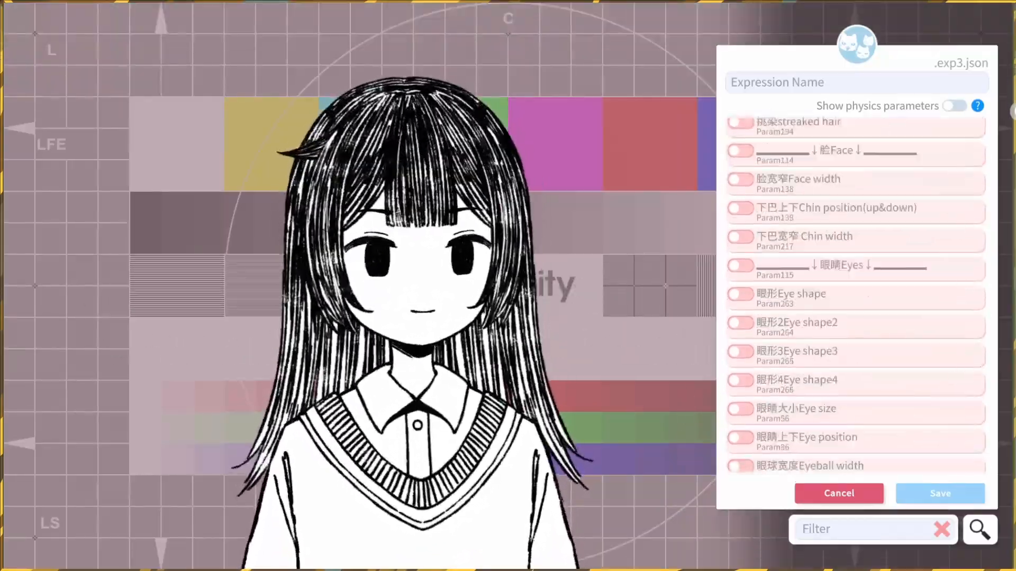
{"action": "scroll", "coordinate": [855, 296], "scroll_direction": "down", "scroll_amount": 5}
{"action": "left_click", "coordinate": [737, 365]}
{"action": "left_click_drag", "start_coordinate": [884, 390], "coordinate": [854, 390]}
{"action": "scroll", "coordinate": [856, 297], "scroll_direction": "down", "scroll_amount": 2}
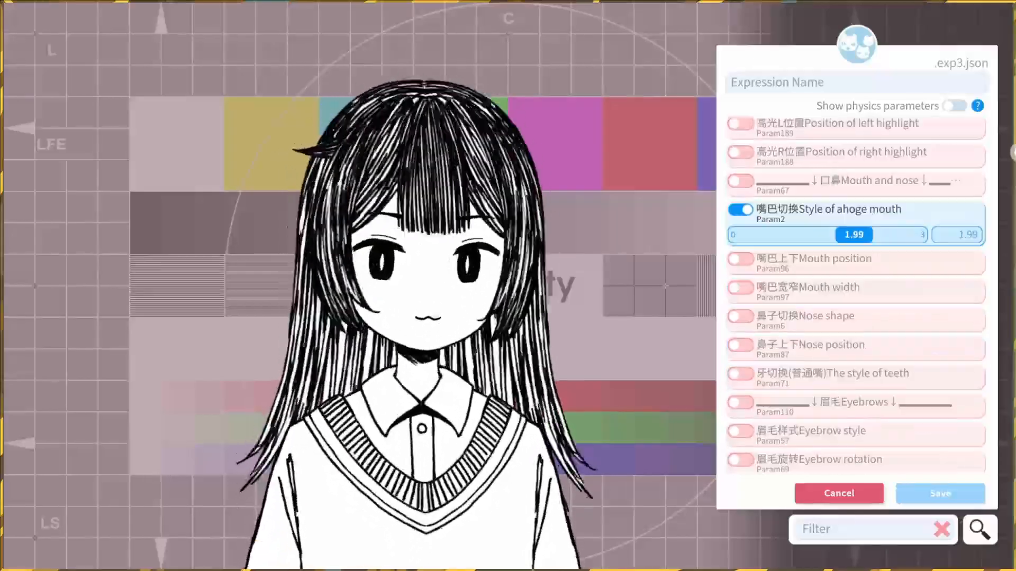
{"action": "left_click", "coordinate": [740, 316]}
Set Ear shape to -1 and enable Animal ears to give the model cat ears
{"action": "scroll", "coordinate": [855, 296], "scroll_direction": "down", "scroll_amount": 3}
{"action": "scroll", "coordinate": [855, 297], "scroll_direction": "down", "scroll_amount": 10}
{"action": "left_click", "coordinate": [741, 218]}
{"action": "left_click", "coordinate": [740, 266]}
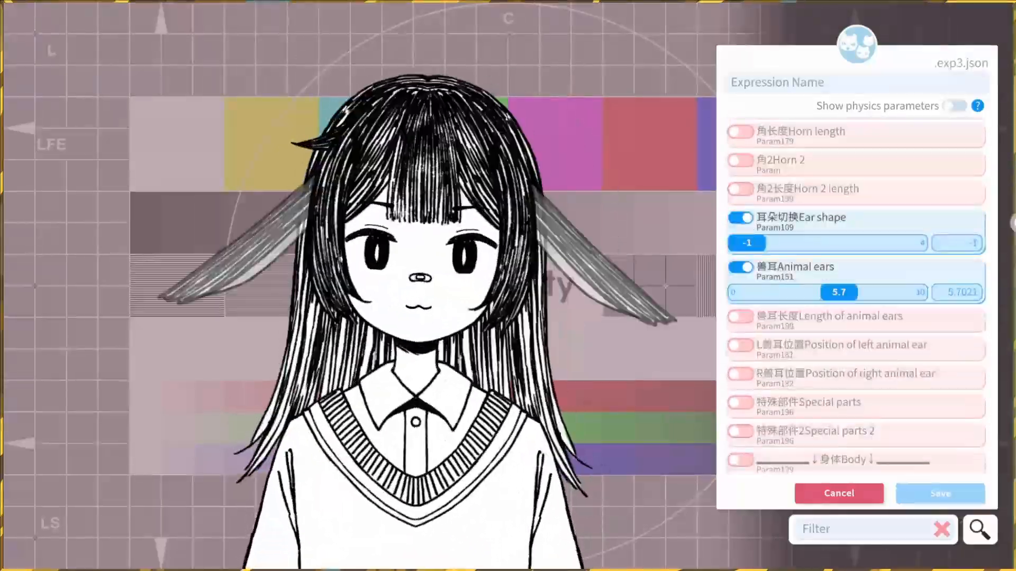
{"action": "left_click", "coordinate": [741, 316]}
{"action": "scroll", "coordinate": [856, 296], "scroll_direction": "down", "scroll_amount": 1}
{"action": "left_click", "coordinate": [740, 365]}
{"action": "left_click", "coordinate": [740, 365]}
Enable Right Cocked hair at 1 and set its position parameter (Param212) to about 0.75, leaving Left Cocked hair disabled
{"action": "scroll", "coordinate": [856, 296], "scroll_direction": "down", "scroll_amount": 8}
{"action": "left_click", "coordinate": [740, 261]}
{"action": "left_click", "coordinate": [740, 365]}
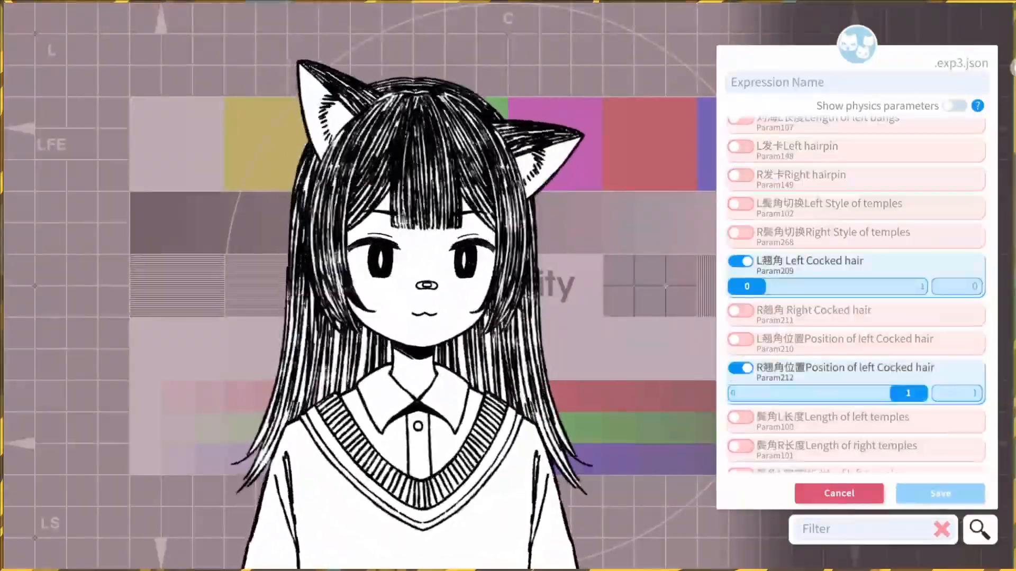
{"action": "left_click", "coordinate": [740, 261]}
{"action": "left_click", "coordinate": [740, 290]}
{"action": "left_click", "coordinate": [740, 261]}
{"action": "left_click", "coordinate": [741, 309]}
{"action": "left_click", "coordinate": [740, 260]}
{"action": "left_click", "coordinate": [740, 290]}
{"action": "scroll", "coordinate": [855, 296], "scroll_direction": "up", "scroll_amount": 1}
{"action": "left_click_drag", "start_coordinate": [908, 407], "coordinate": [867, 407]}
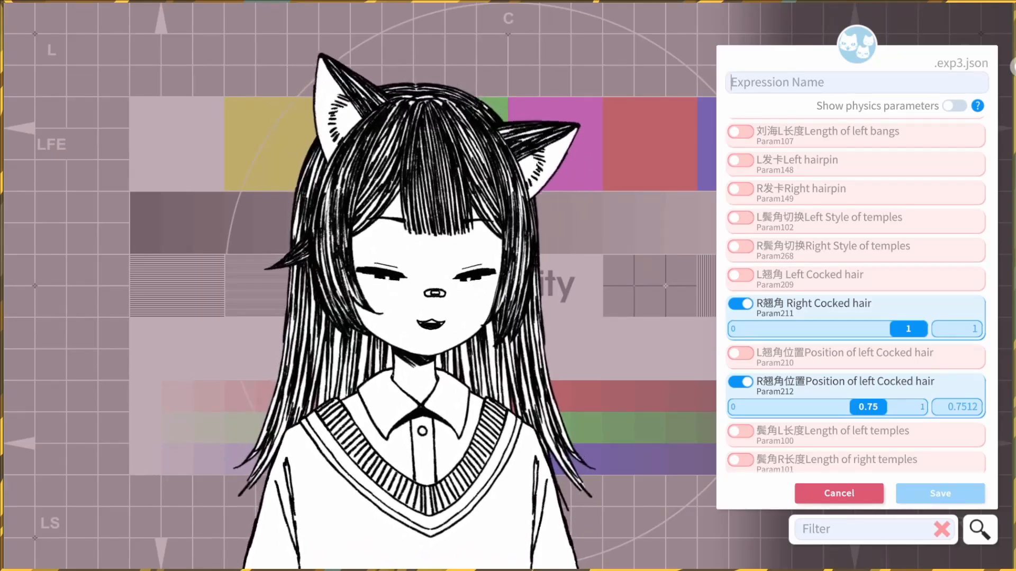
Name the new expression Cat Mode and disable its Watermark off parameter
{"action": "type", "text": "C"}
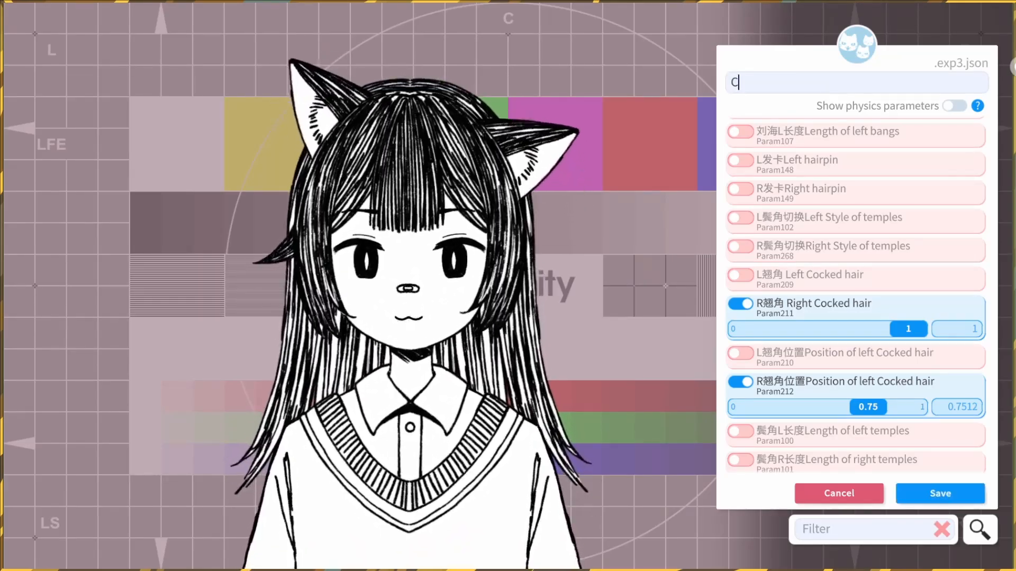
{"action": "type", "text": "at Mode"}
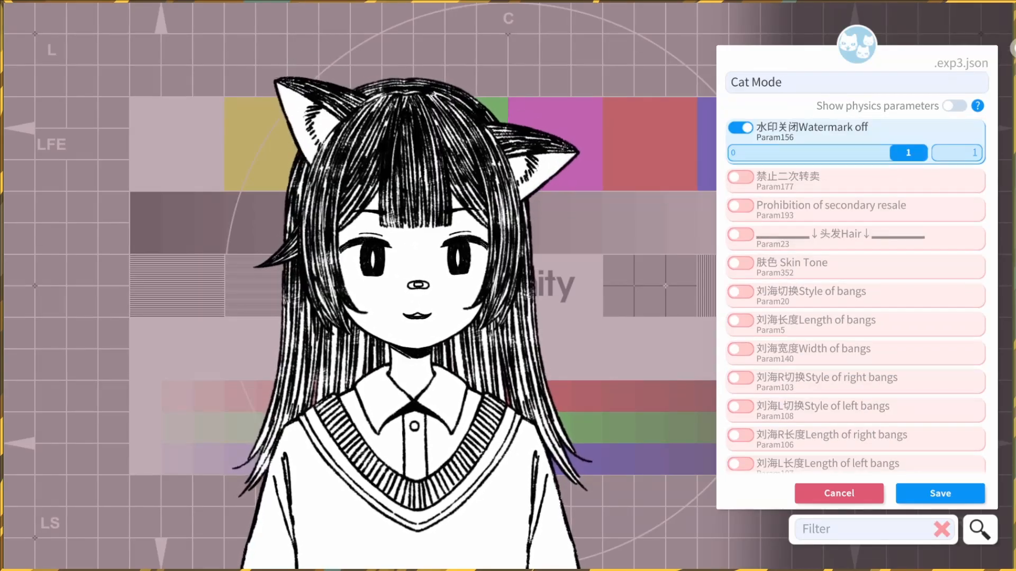
{"action": "left_click", "coordinate": [740, 127]}
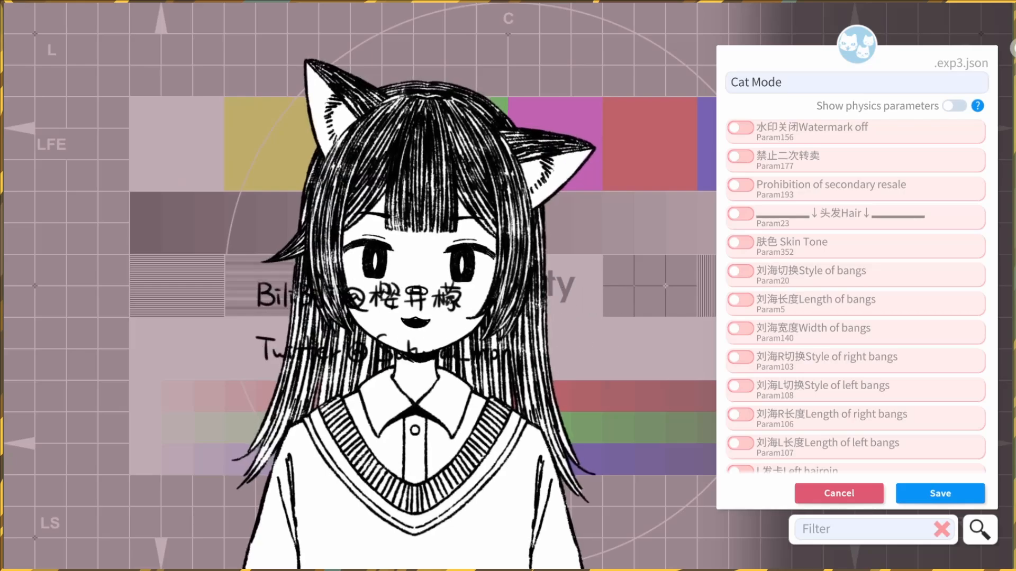
Save the Cat Mode expression and close the expression list
{"action": "left_click", "coordinate": [940, 493]}
{"action": "left_click", "coordinate": [857, 236]}
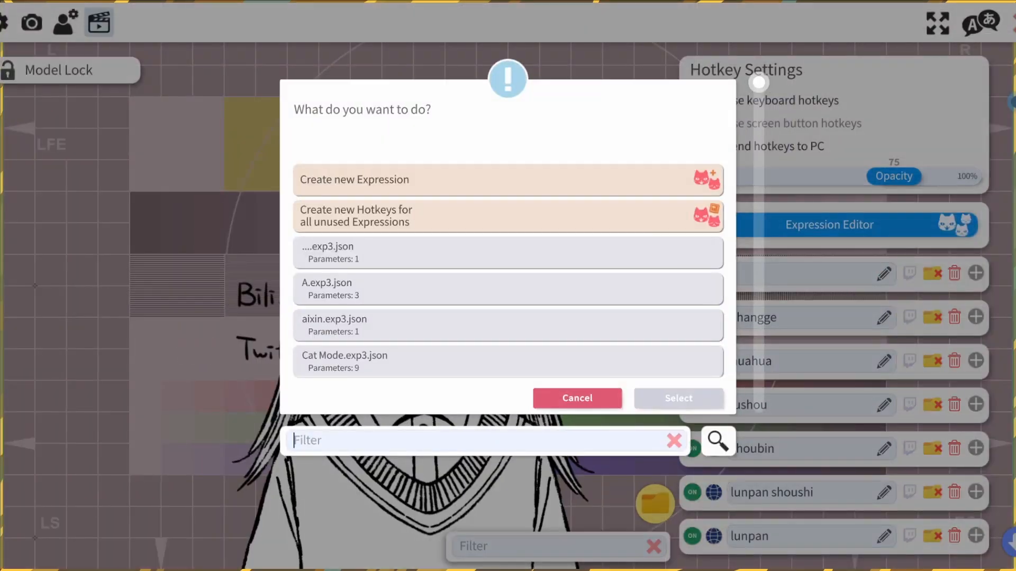
{"action": "left_click", "coordinate": [614, 397]}
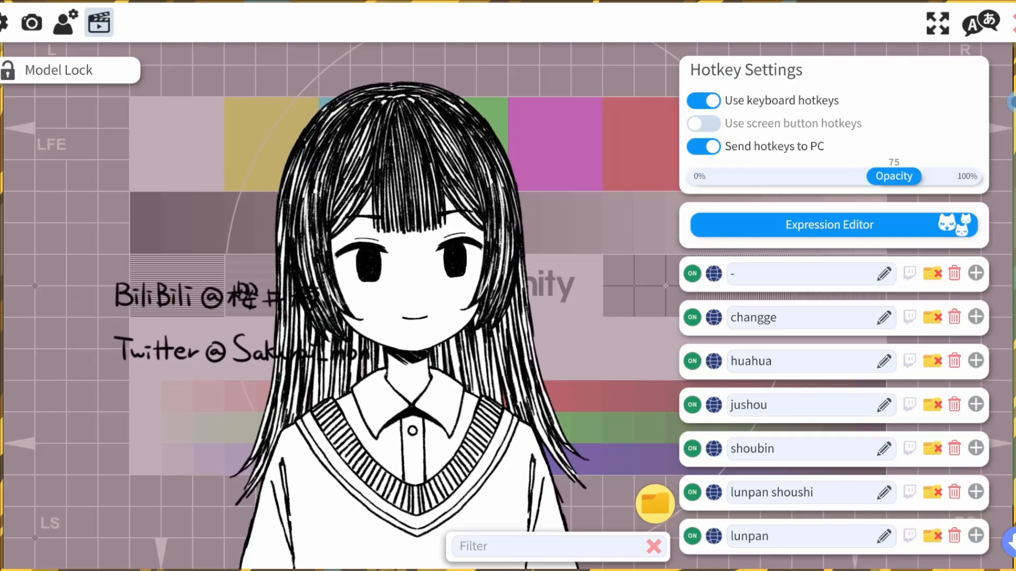
Add a new hotkey named Cat Mode and set its action to Set/Unset Expression (exp3)
{"action": "scroll", "coordinate": [833, 307], "scroll_direction": "down", "scroll_amount": 15}
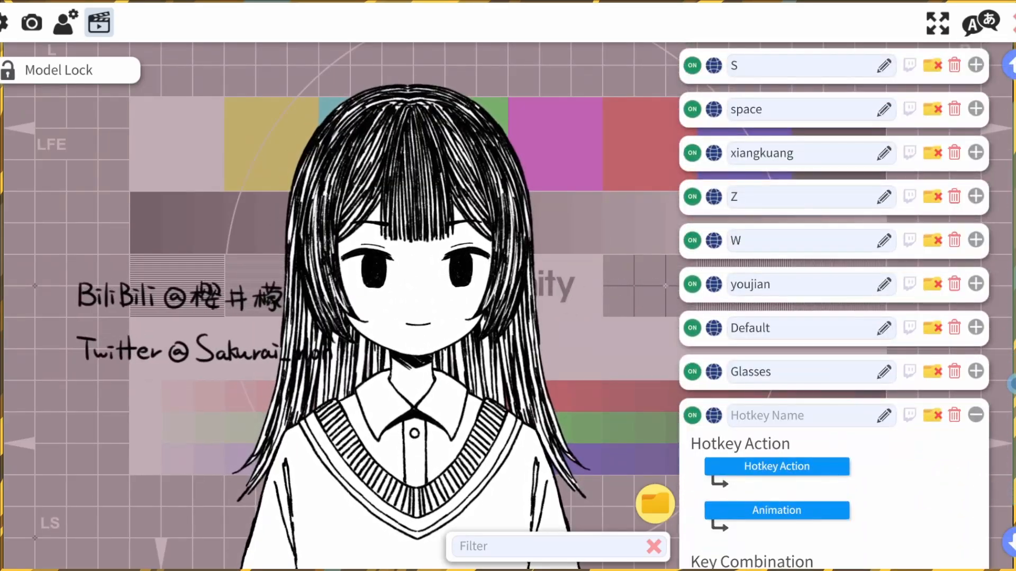
{"action": "type", "text": "Cat"}
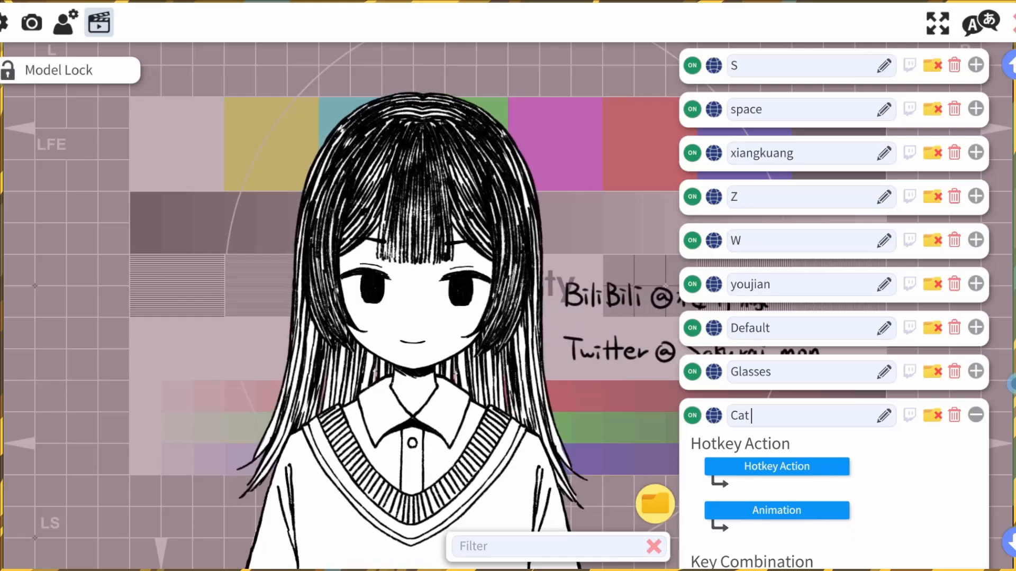
{"action": "type", "text": " Mode"}
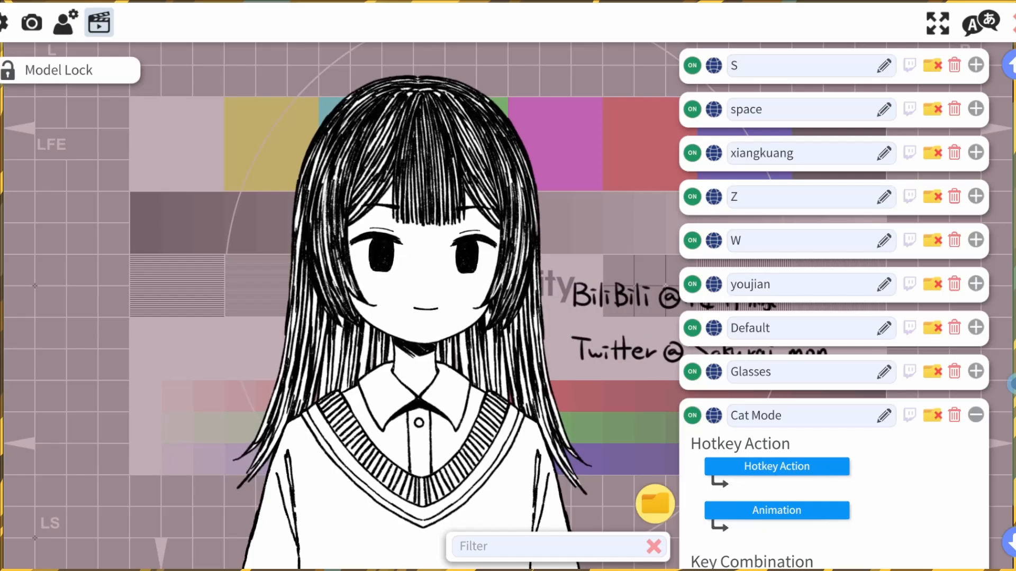
{"action": "left_click", "coordinate": [776, 467]}
{"action": "left_click", "coordinate": [507, 252]}
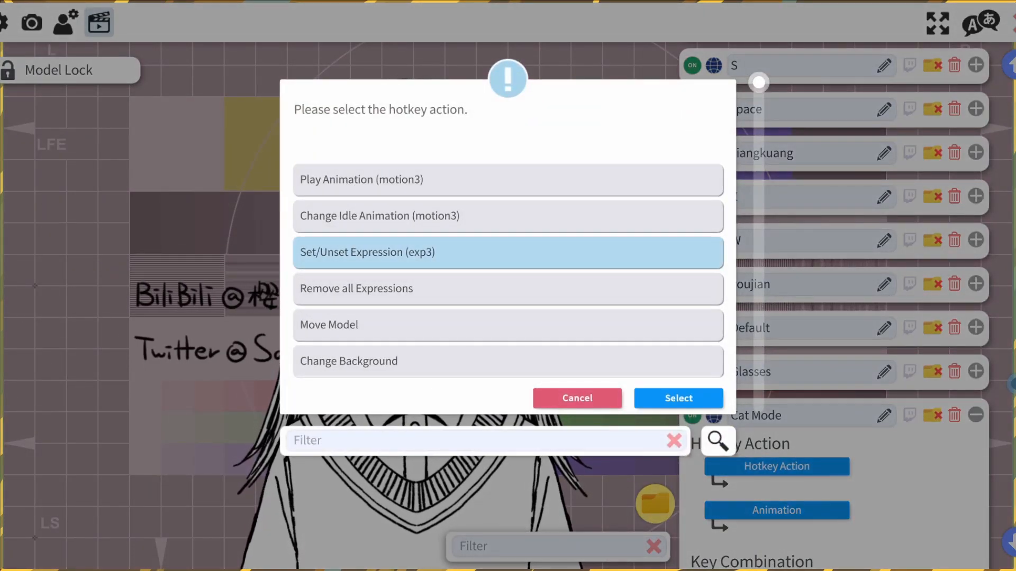
{"action": "left_click", "coordinate": [678, 398]}
Assign the Cat Mode expression to the Cat Mode hotkey and record L as its Key 1
{"action": "left_click", "coordinate": [777, 510]}
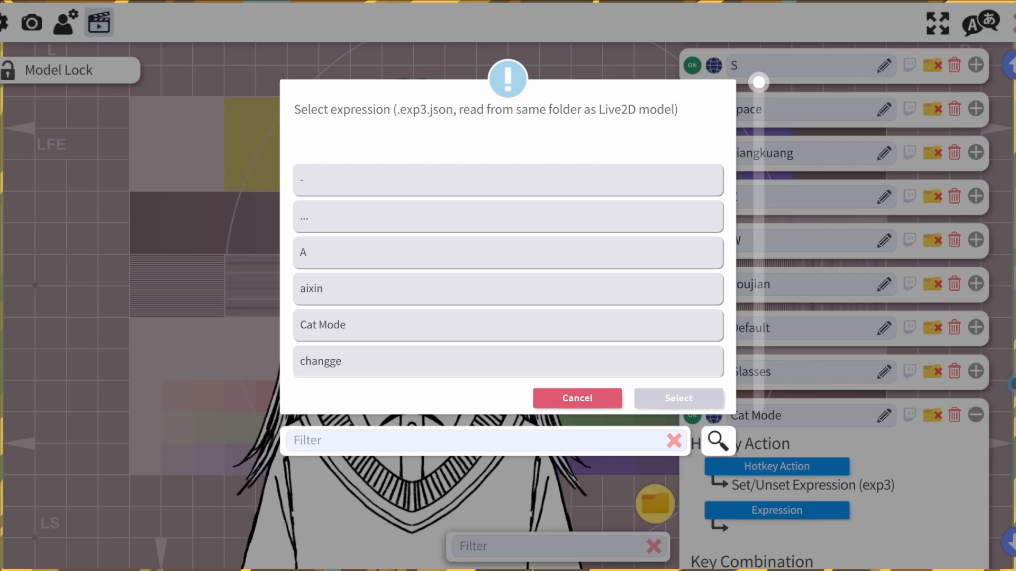
{"action": "left_click", "coordinate": [508, 325]}
{"action": "left_click", "coordinate": [678, 398]}
{"action": "scroll", "coordinate": [833, 317], "scroll_direction": "down", "scroll_amount": 3}
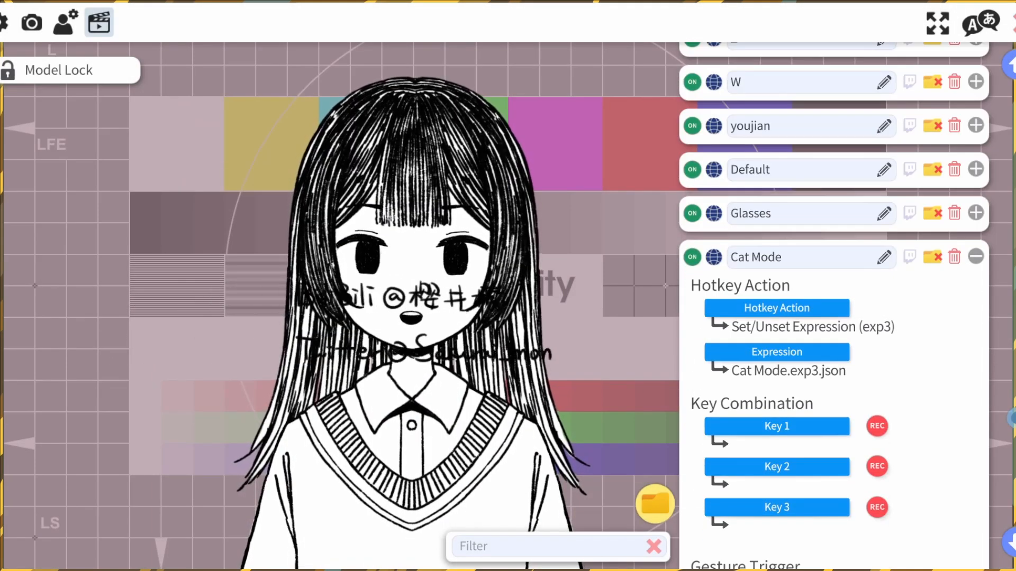
{"action": "key", "text": "l"}
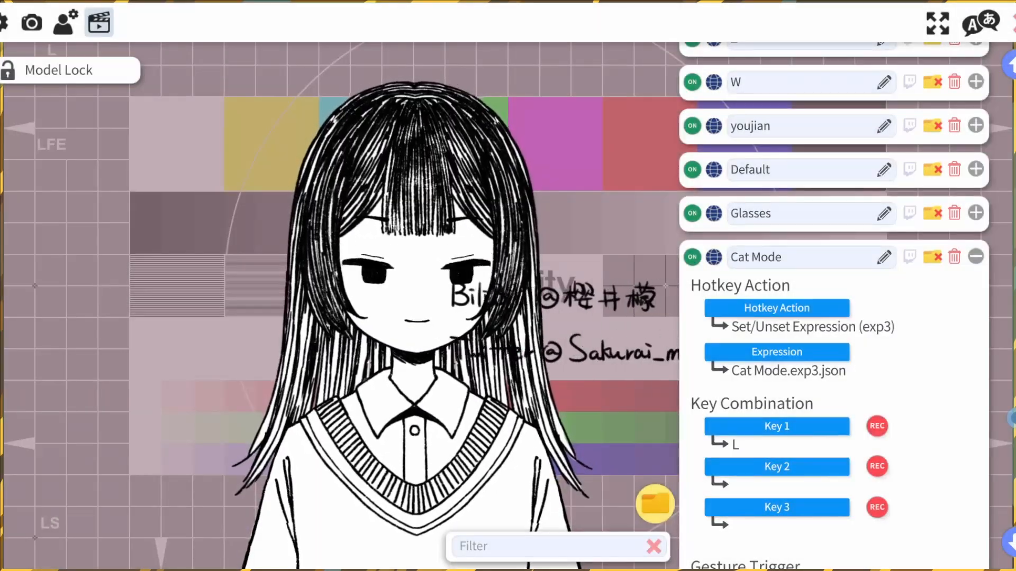
Collapse the Cat Mode hotkey and open the multiply/screen color customization for the model's ArtMeshes
{"action": "left_click", "coordinate": [976, 256]}
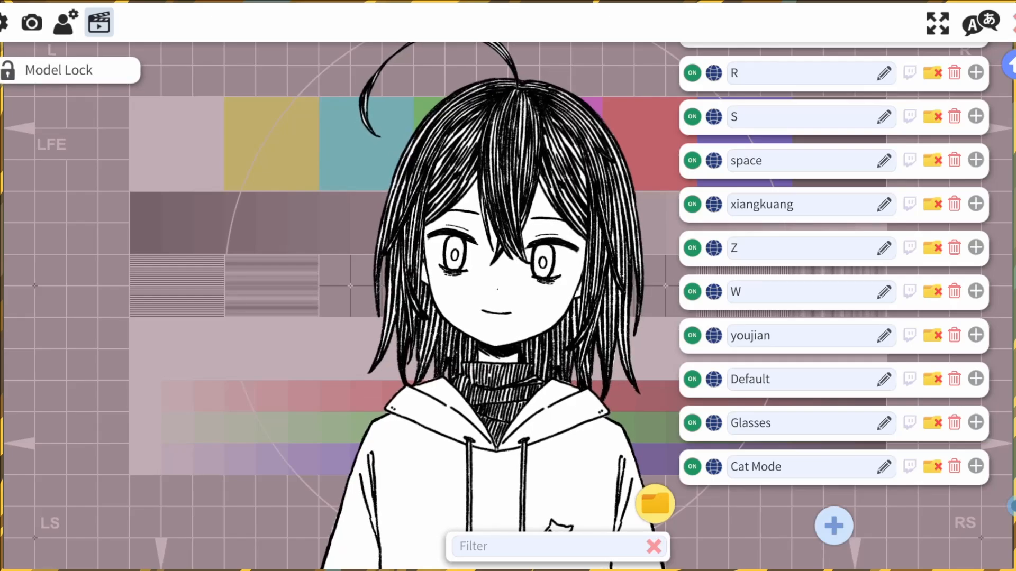
{"action": "left_click", "coordinate": [63, 23]}
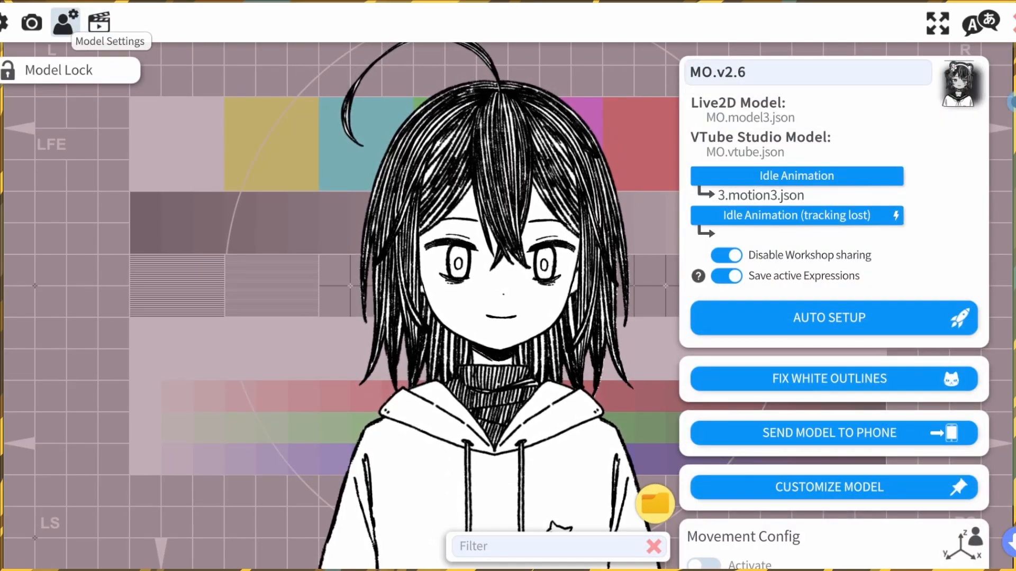
{"action": "scroll", "coordinate": [834, 306], "scroll_direction": "down", "scroll_amount": 3}
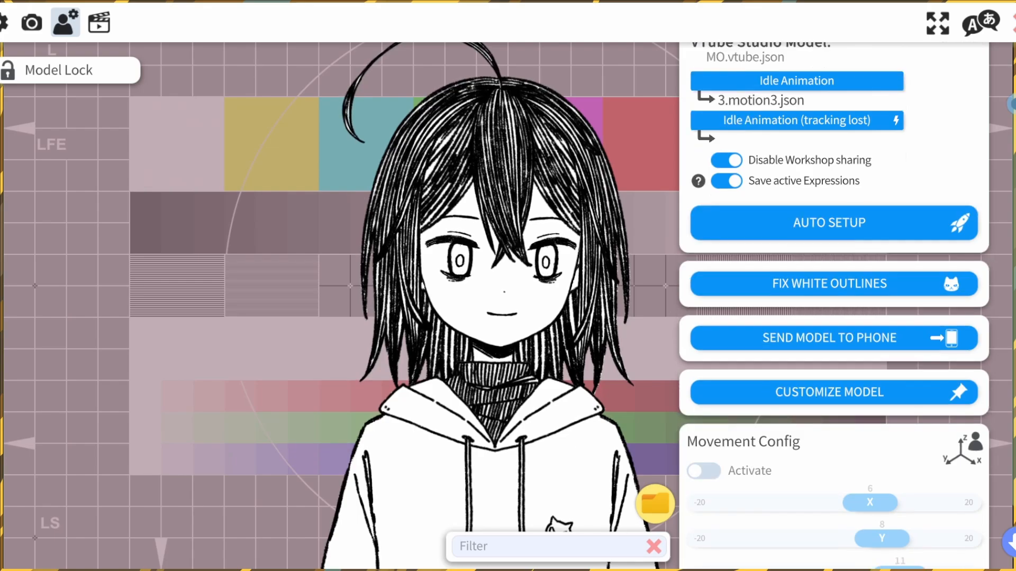
{"action": "scroll", "coordinate": [833, 306], "scroll_direction": "down", "scroll_amount": 2}
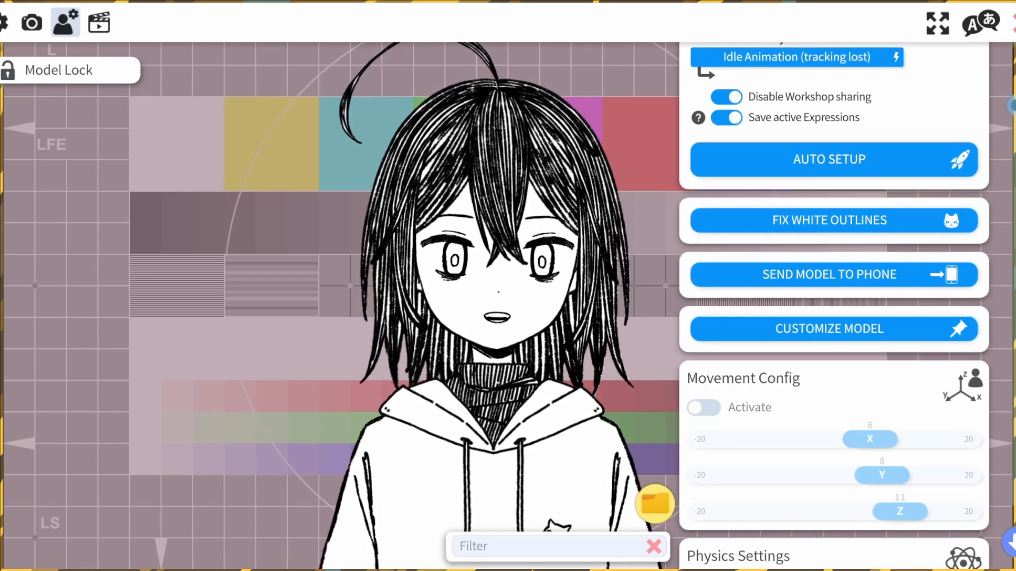
{"action": "left_click", "coordinate": [829, 329]}
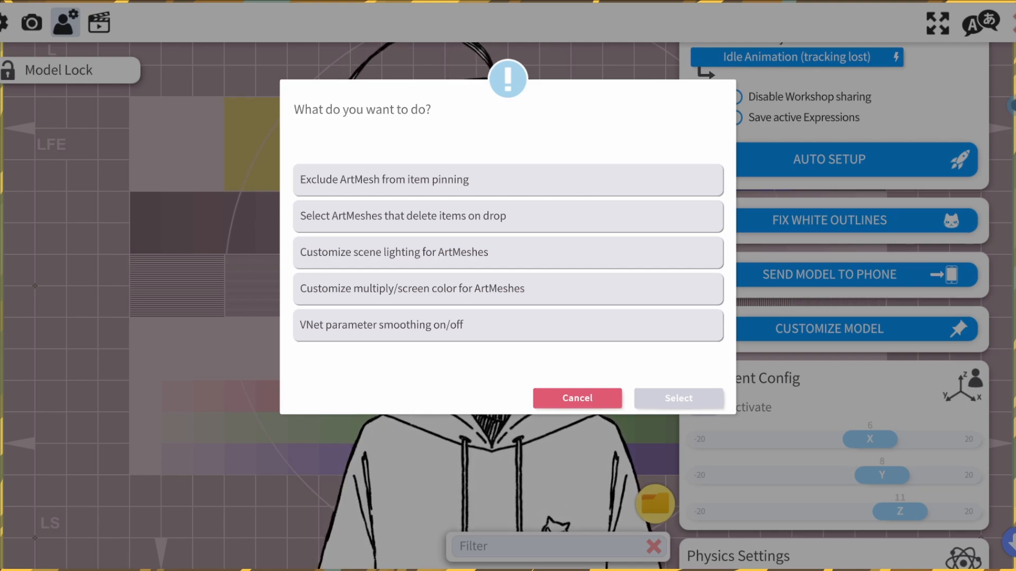
{"action": "left_click", "coordinate": [507, 288]}
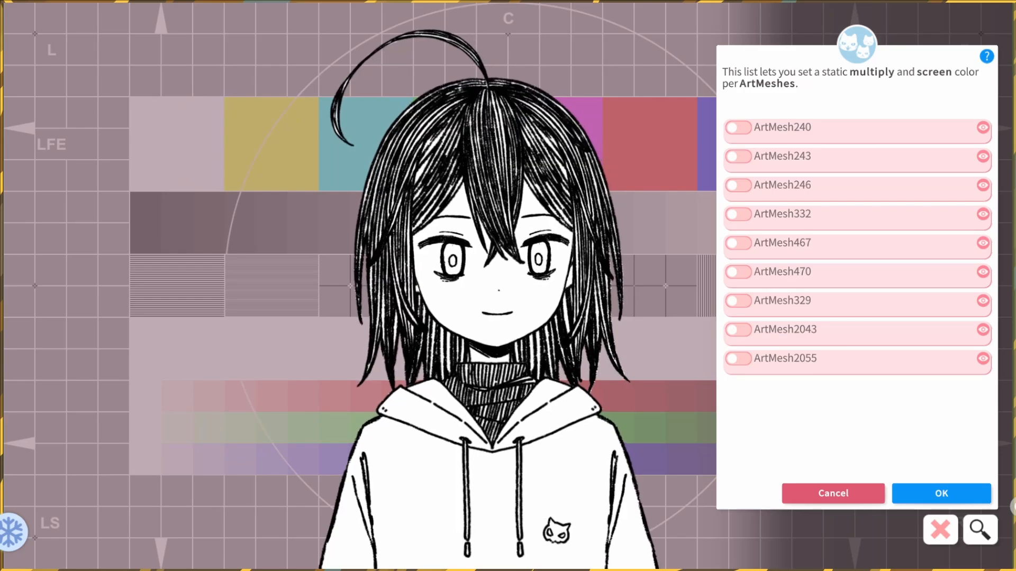
Enable a custom color for ArtMesh240 with multiply color #FFE824 and screen color #000000
{"action": "left_click", "coordinate": [983, 214]}
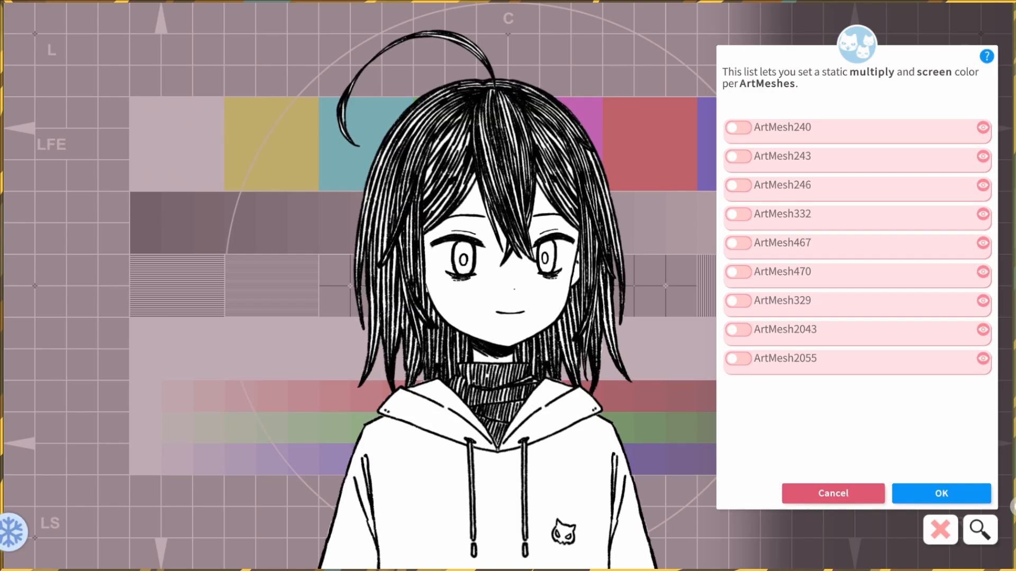
{"action": "left_click", "coordinate": [738, 127]}
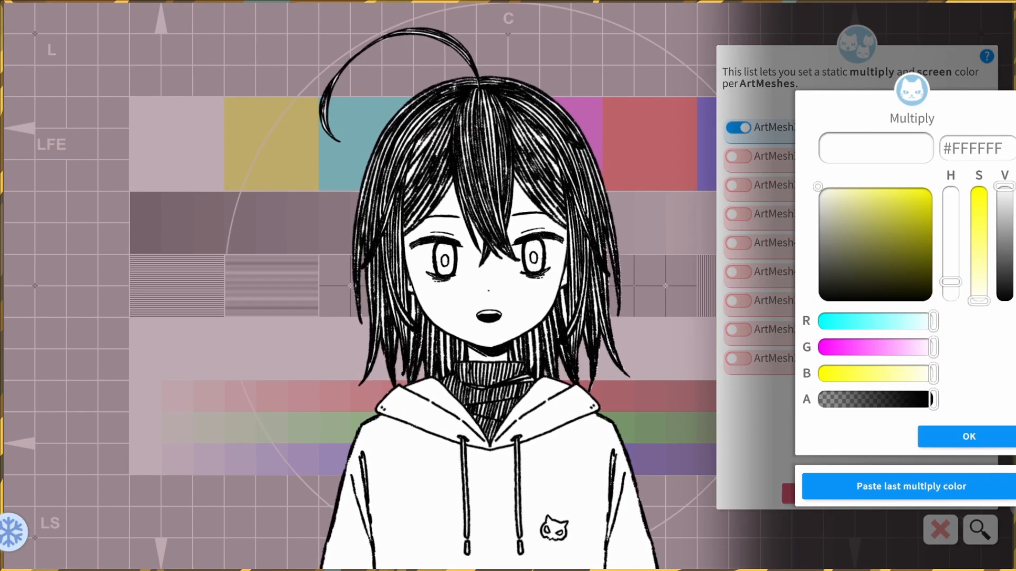
{"action": "left_click", "coordinate": [897, 191]}
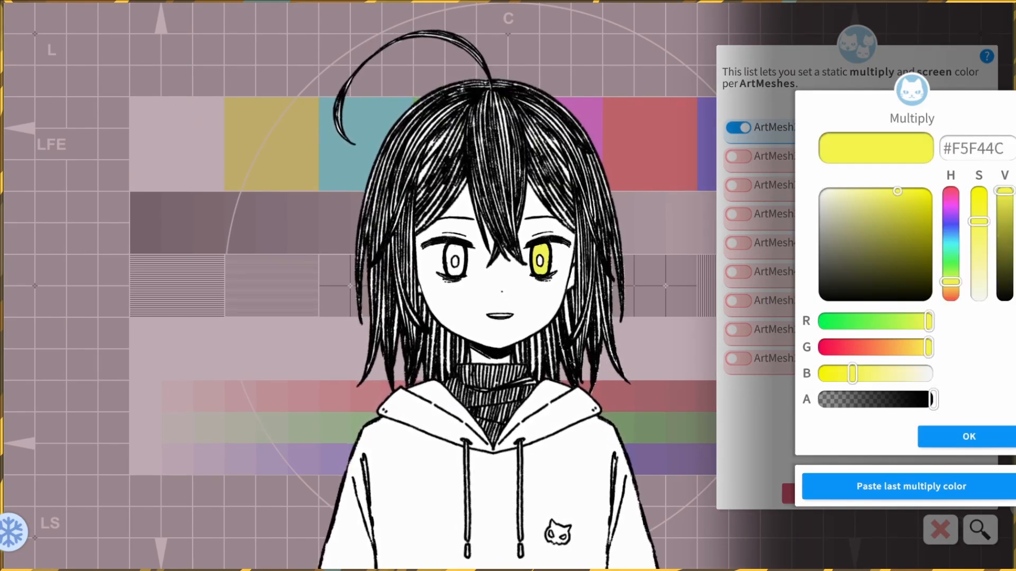
{"action": "left_click_drag", "start_coordinate": [897, 191], "coordinate": [920, 191]}
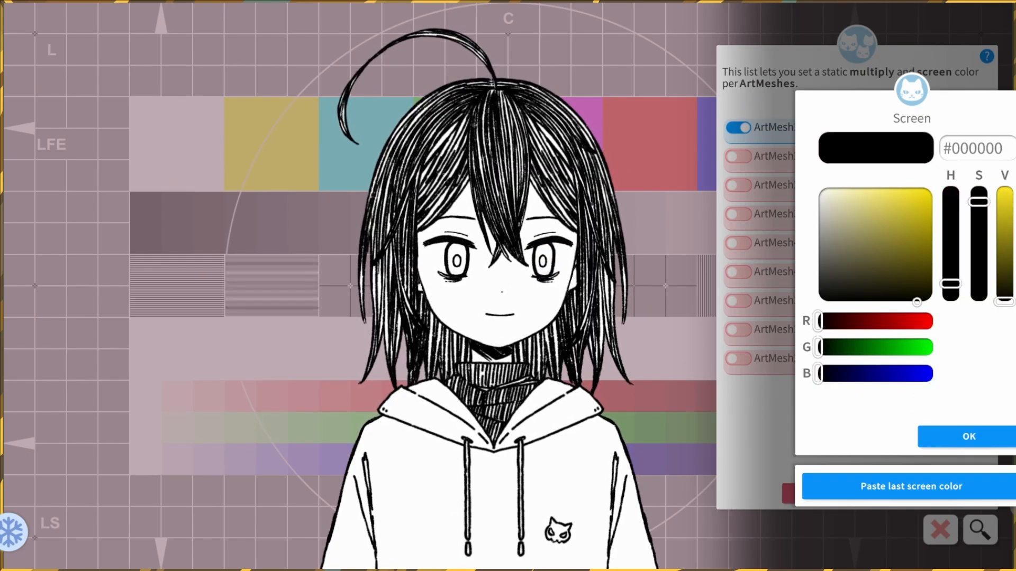
{"action": "left_click", "coordinate": [995, 437]}
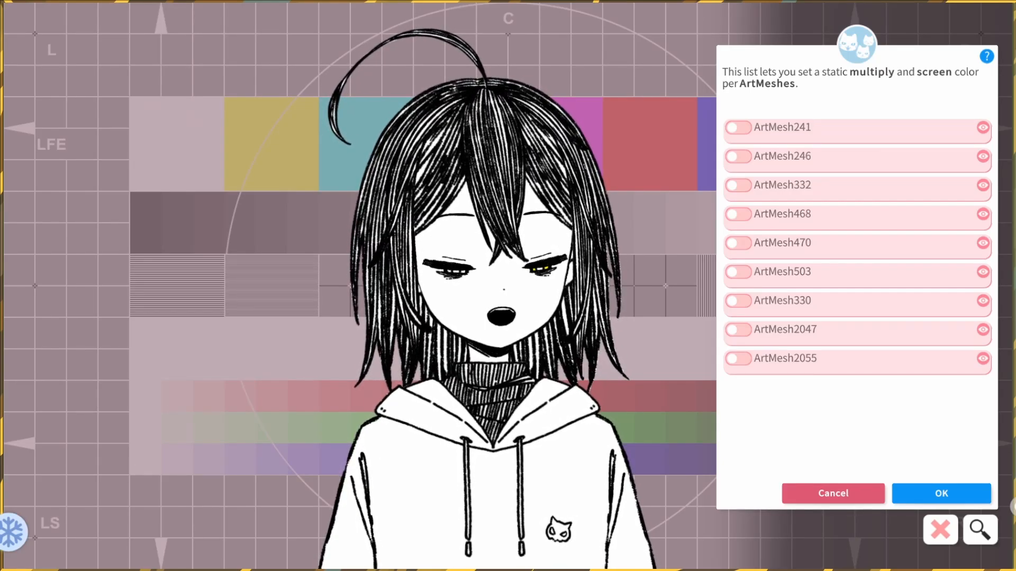
Apply the last multiply color #FFE824 to ArtMesh241 and ArtMesh242, accepting their screen colors
{"action": "left_click", "coordinate": [738, 128]}
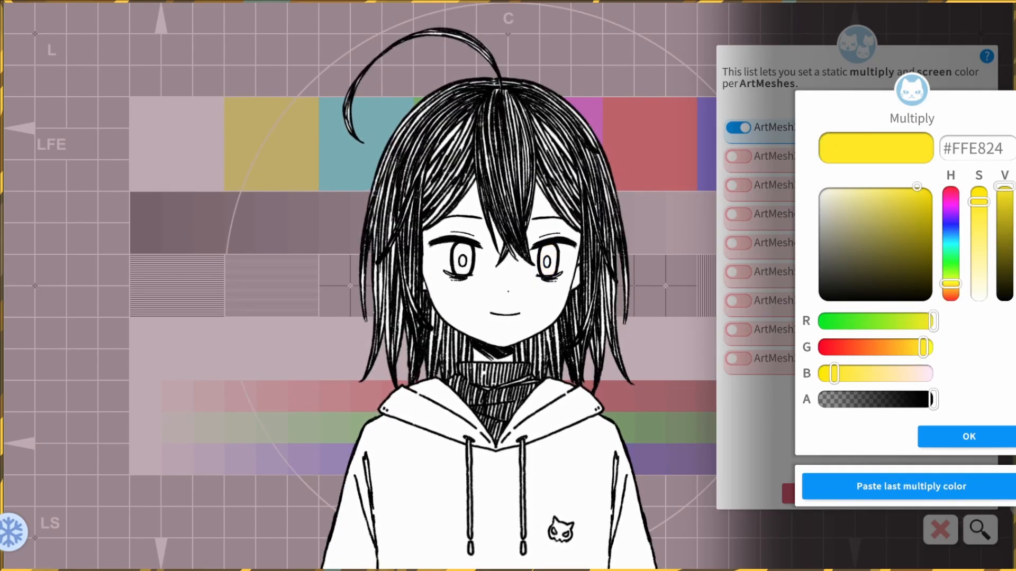
{"action": "key", "text": "Return"}
{"action": "key", "text": "Return"}
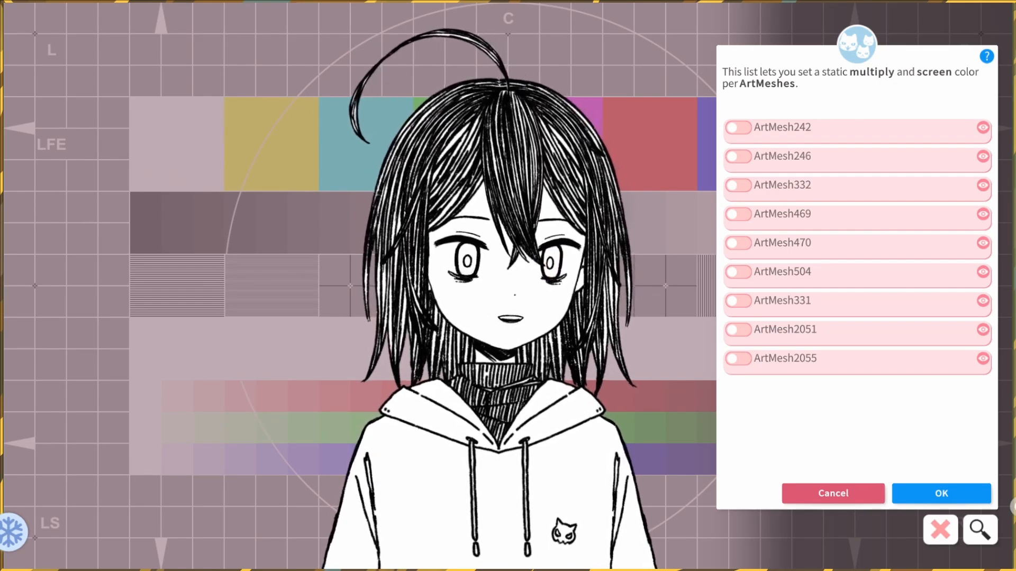
{"action": "left_click", "coordinate": [738, 127]}
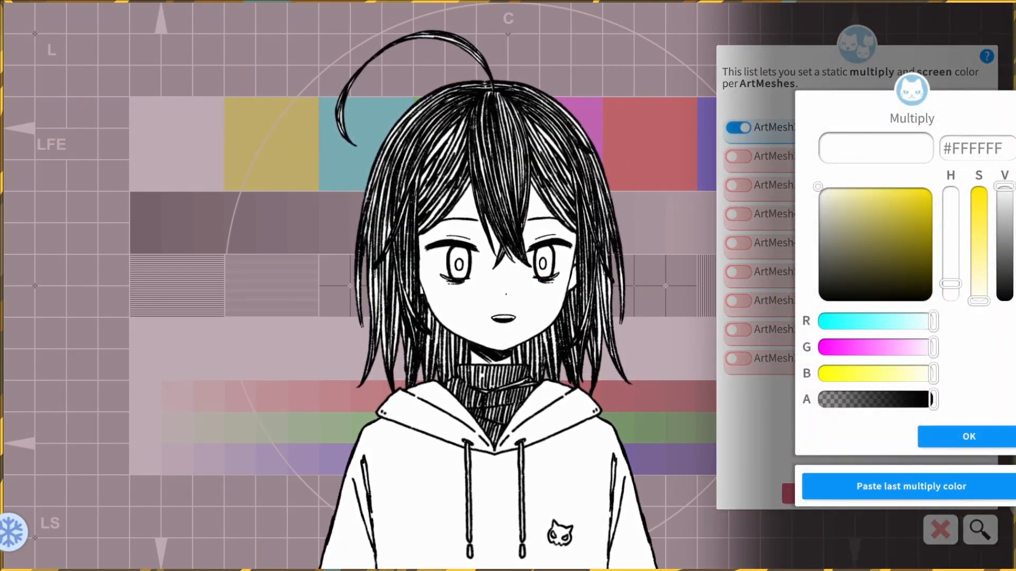
{"action": "left_click", "coordinate": [910, 486]}
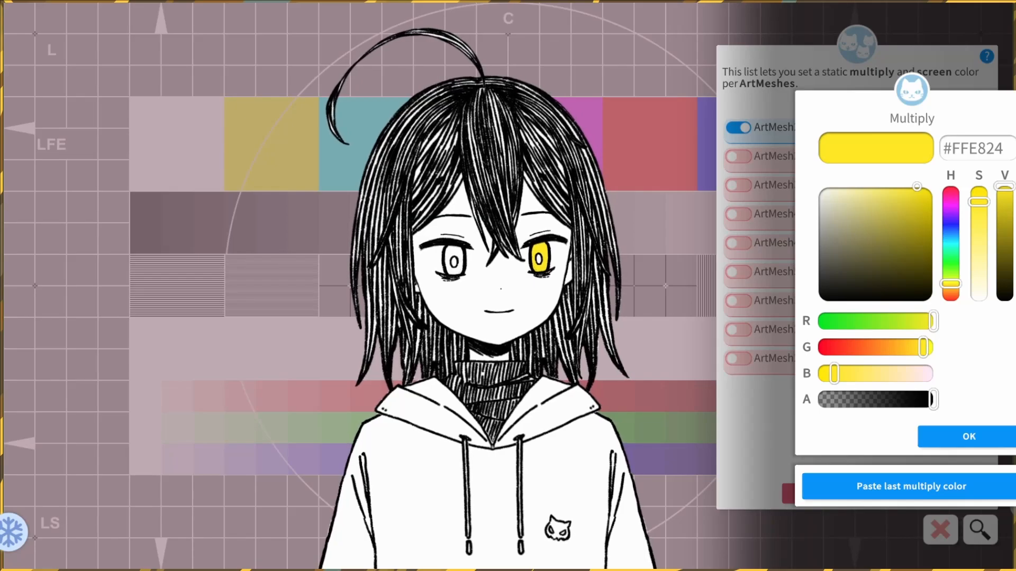
{"action": "left_click", "coordinate": [969, 436]}
{"action": "left_click", "coordinate": [967, 435]}
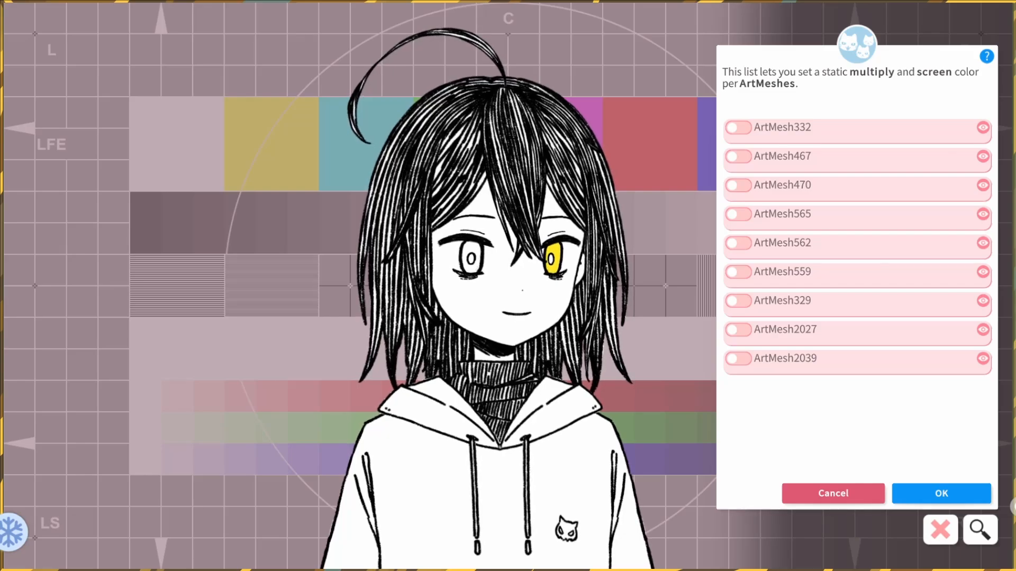
Apply the last multiply color #FFE824 to ArtMesh559 and ArtMesh560 of the other eye, accepting screen color #000000
{"action": "left_click", "coordinate": [738, 271]}
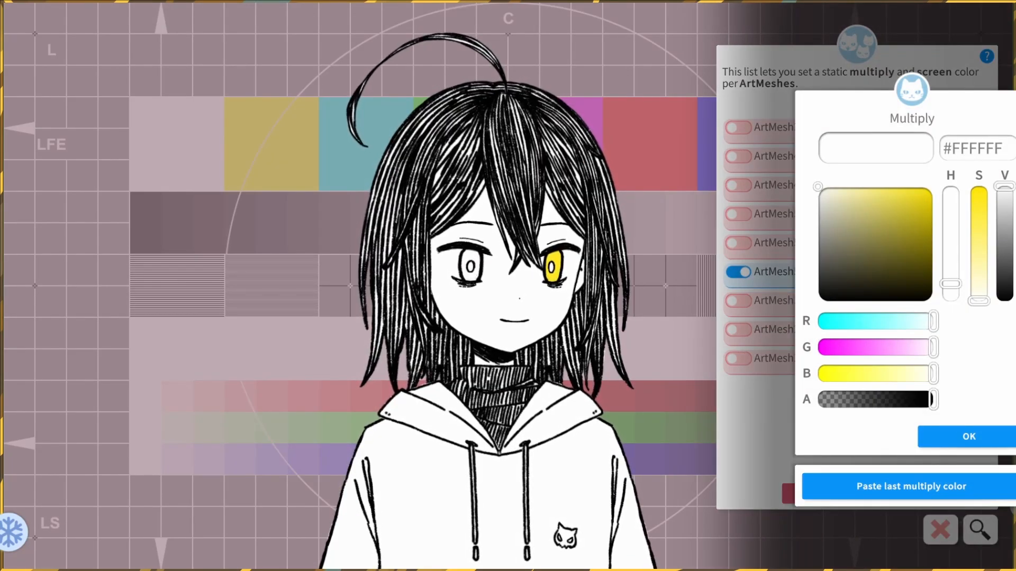
{"action": "left_click", "coordinate": [910, 486]}
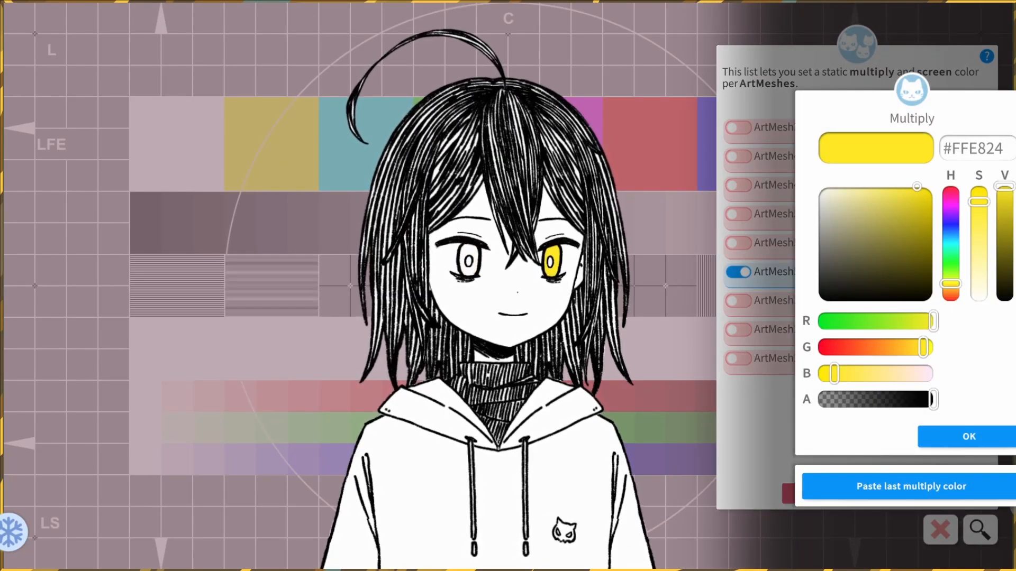
{"action": "left_click", "coordinate": [969, 436]}
{"action": "left_click", "coordinate": [968, 437]}
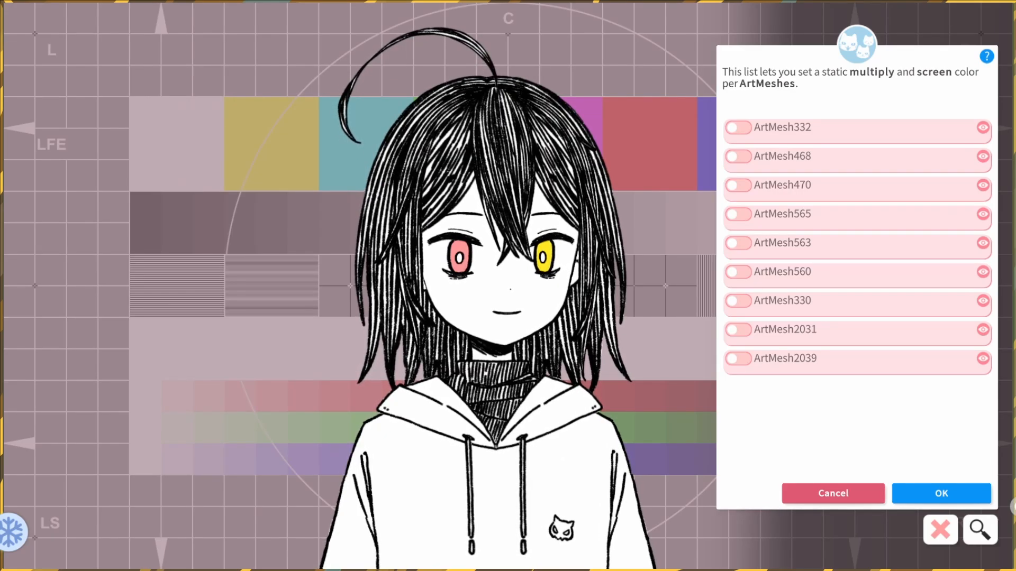
{"action": "left_click", "coordinate": [738, 272]}
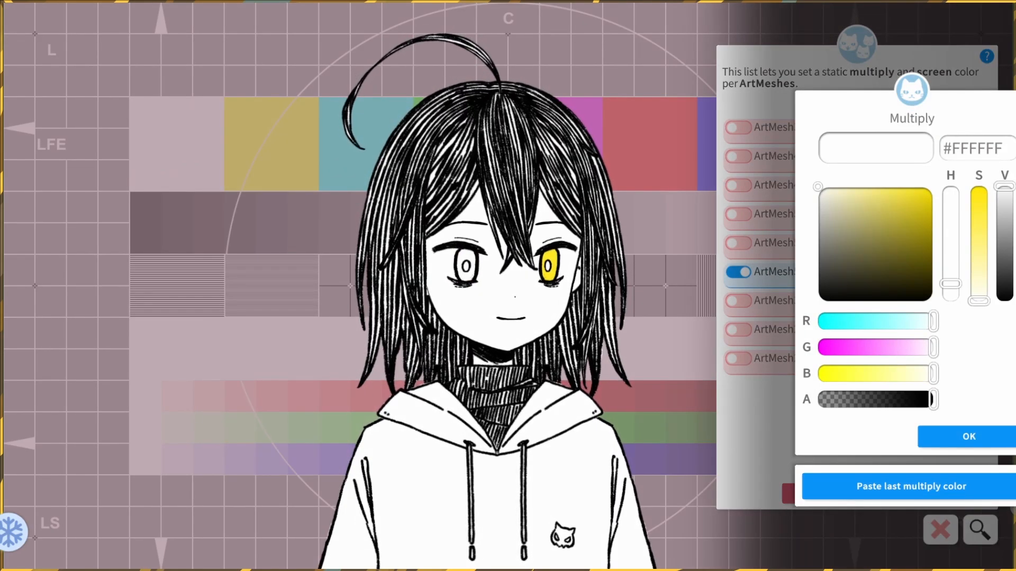
{"action": "left_click", "coordinate": [909, 486]}
{"action": "left_click", "coordinate": [968, 437]}
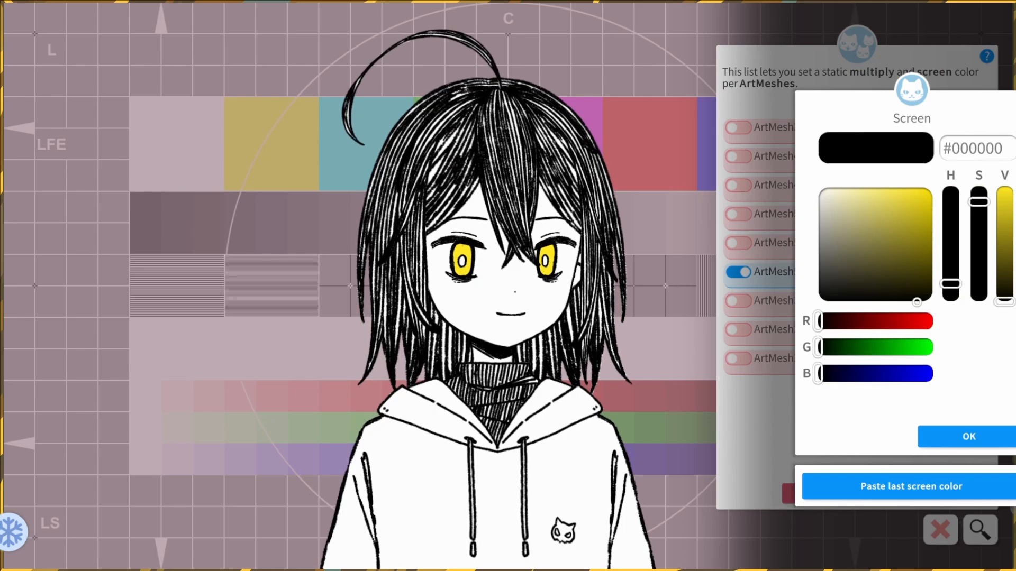
{"action": "left_click", "coordinate": [952, 435]}
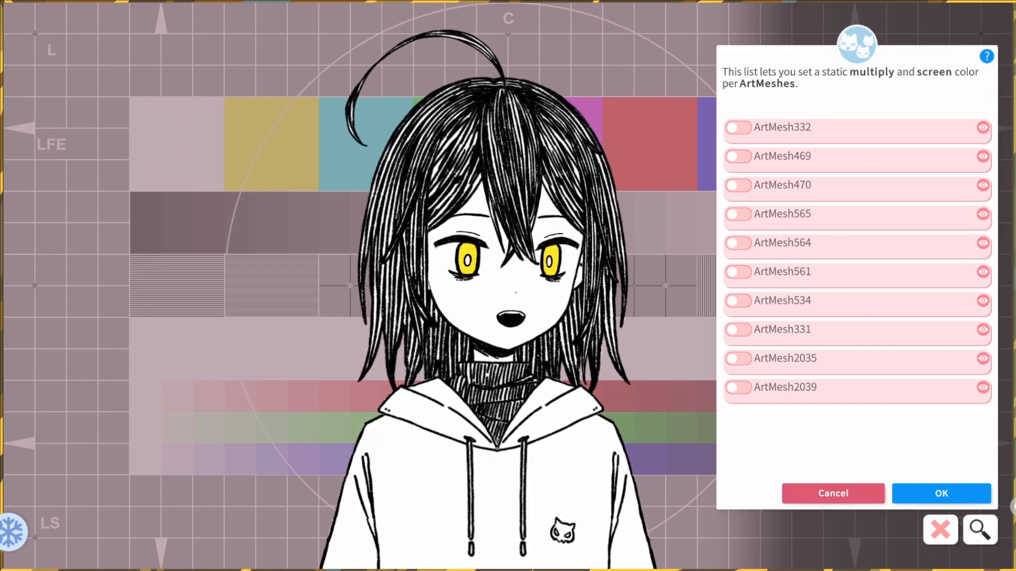
Apply the last multiply color #FFE824 to ArtMesh561 and accept its screen color
{"action": "left_click", "coordinate": [738, 272]}
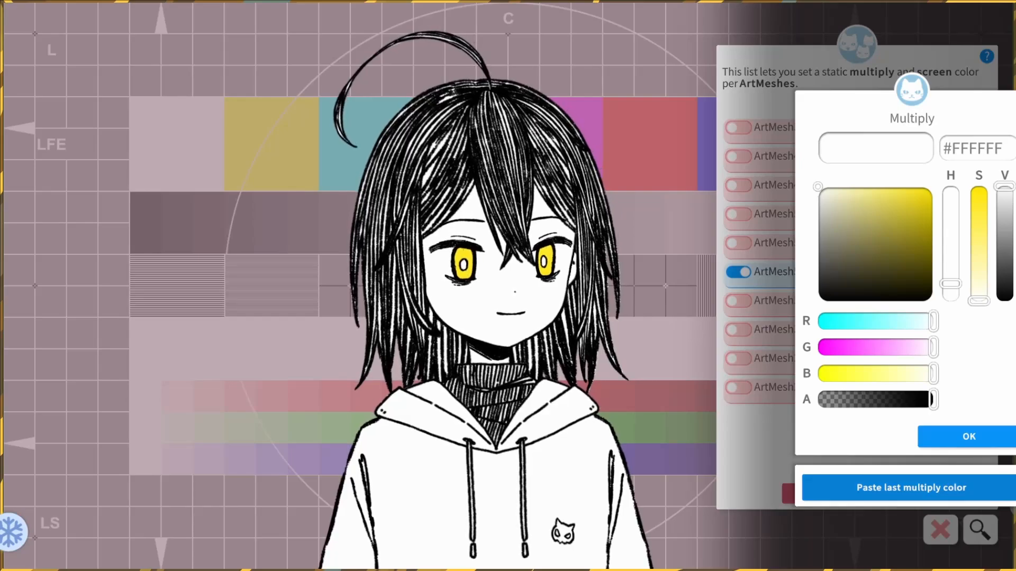
{"action": "left_click", "coordinate": [910, 486]}
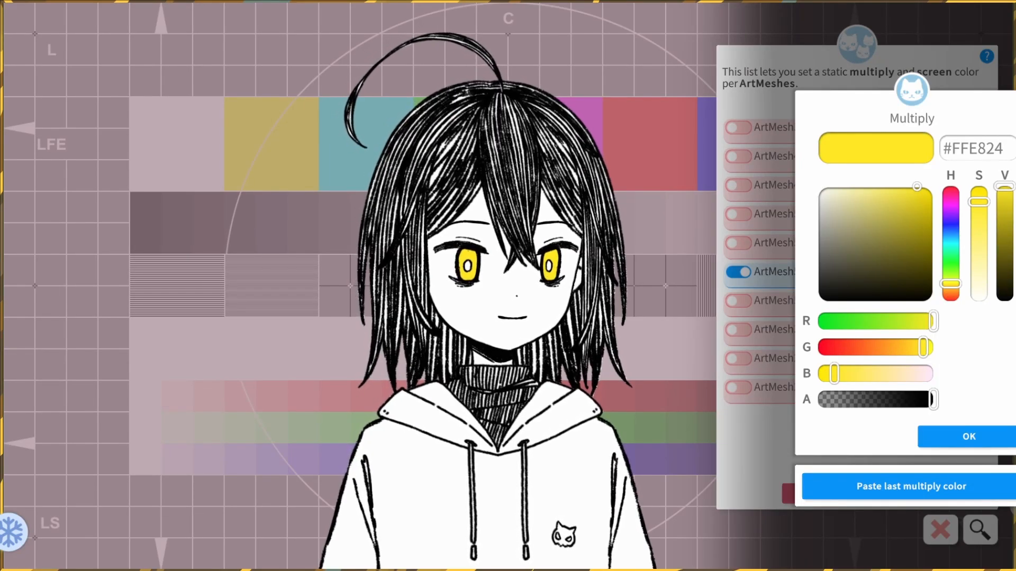
{"action": "left_click", "coordinate": [968, 436]}
{"action": "left_click", "coordinate": [961, 434]}
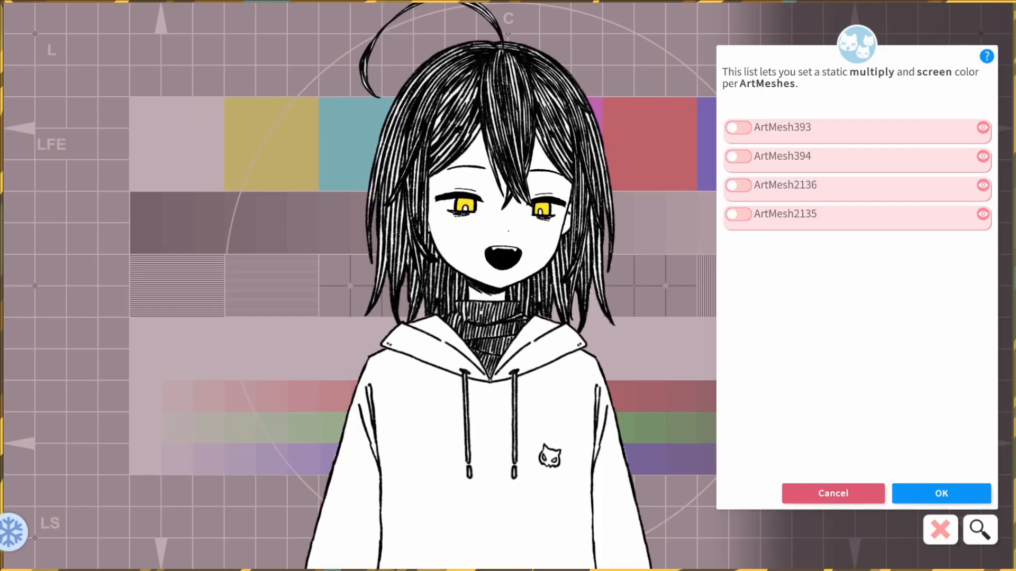
Give ArtMesh2136, the cat logo on the hoodie, the last multiply color #FFE824 and accept its screen color
{"action": "left_click", "coordinate": [738, 185]}
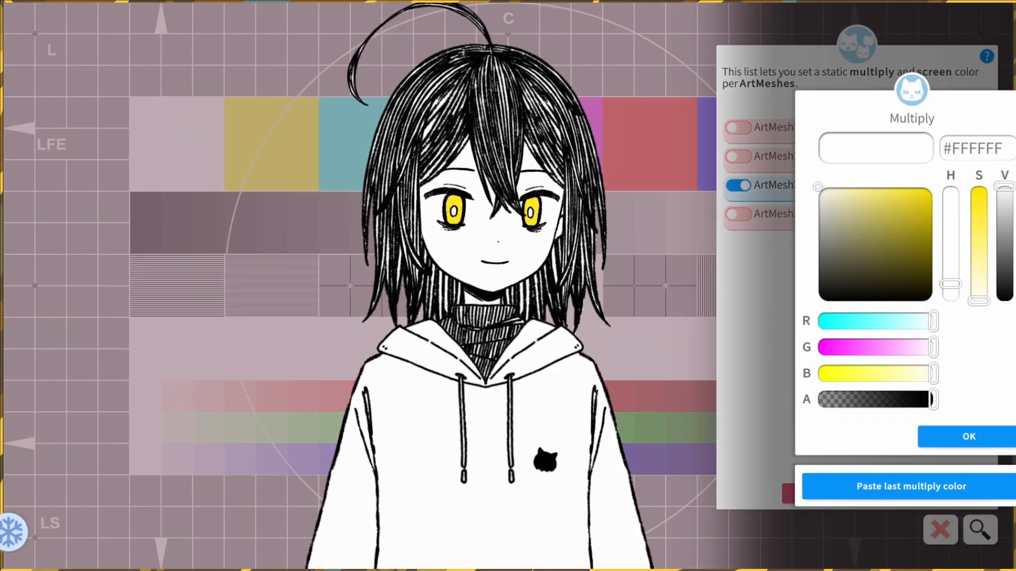
{"action": "left_click", "coordinate": [910, 486]}
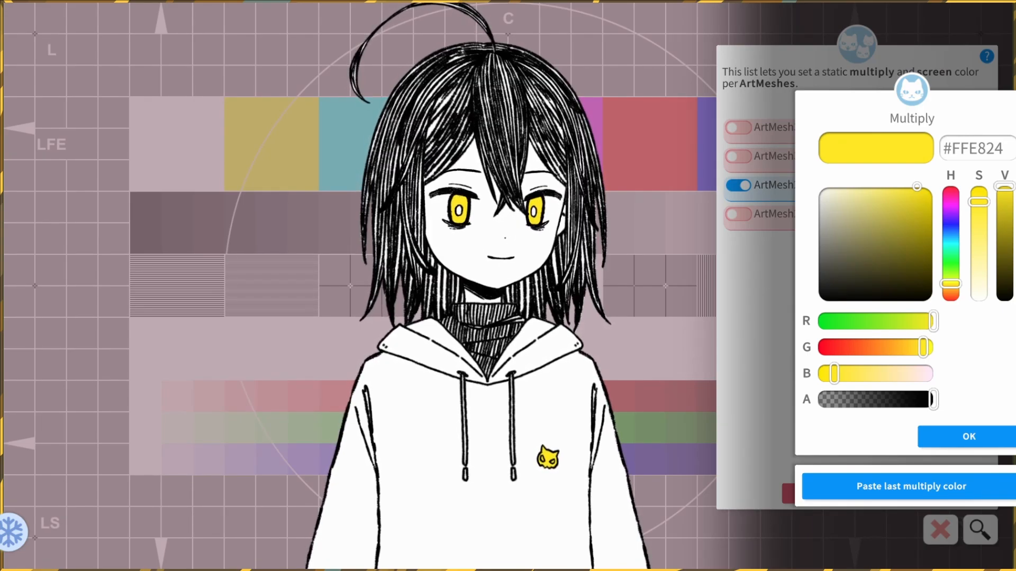
{"action": "key", "text": "Return"}
{"action": "key", "text": "Return"}
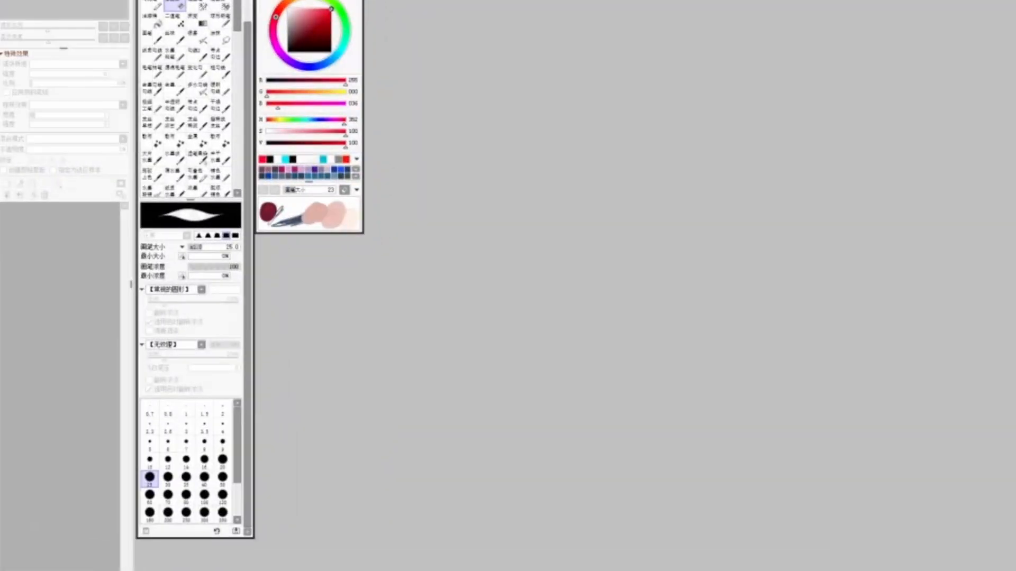
In PaintTool SAI, open the texture canvas and draw a vertical stroke, a heart and a U-shaped curve in the three frames from top to bottom
{"action": "double_click", "coordinate": [523, 50]}
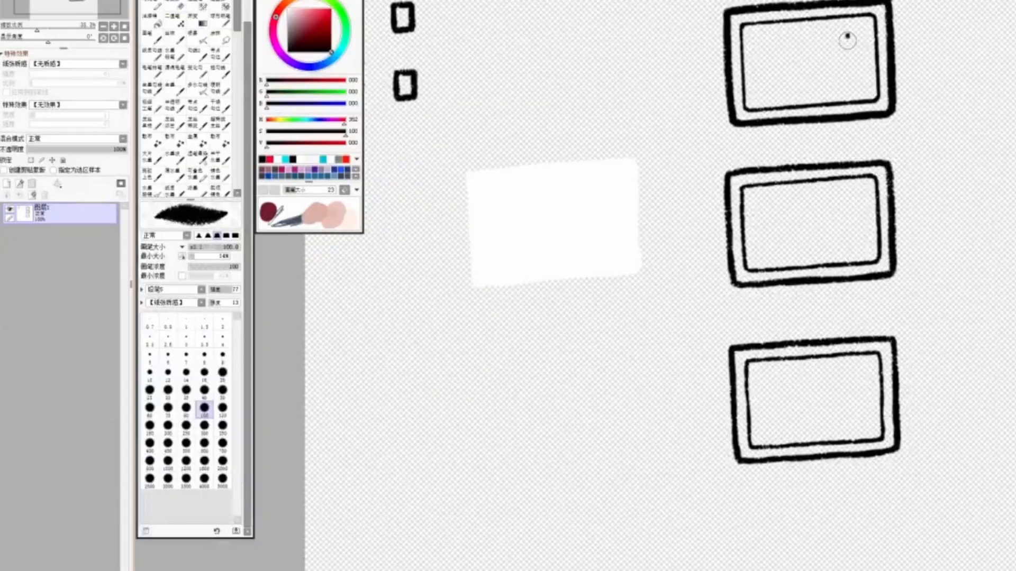
{"action": "left_click_drag", "start_coordinate": [846, 36], "coordinate": [849, 78]}
{"action": "mouse_move", "coordinate": [846, 211]}
{"action": "left_mouse_down"}
{"action": "mouse_move", "coordinate": [827, 218]}
{"action": "mouse_move", "coordinate": [845, 237]}
{"action": "mouse_move", "coordinate": [866, 209]}
{"action": "mouse_move", "coordinate": [847, 237]}
{"action": "left_mouse_up"}
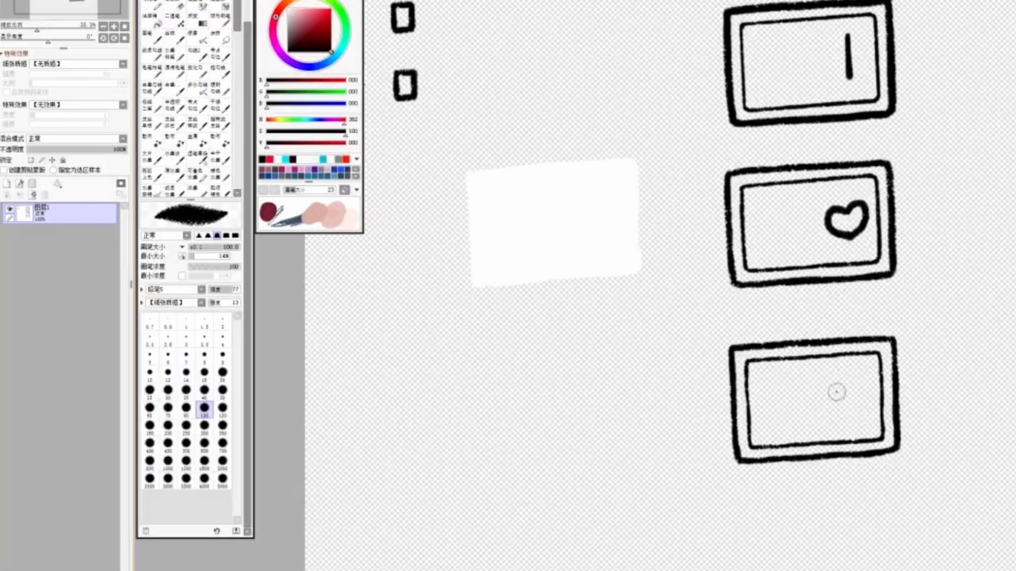
{"action": "left_click_drag", "start_coordinate": [836, 391], "coordinate": [864, 391]}
Handwrite "MO:" in black on the white card to the left of the frames
{"action": "scroll", "coordinate": [502, 224], "scroll_direction": "up", "scroll_amount": 1}
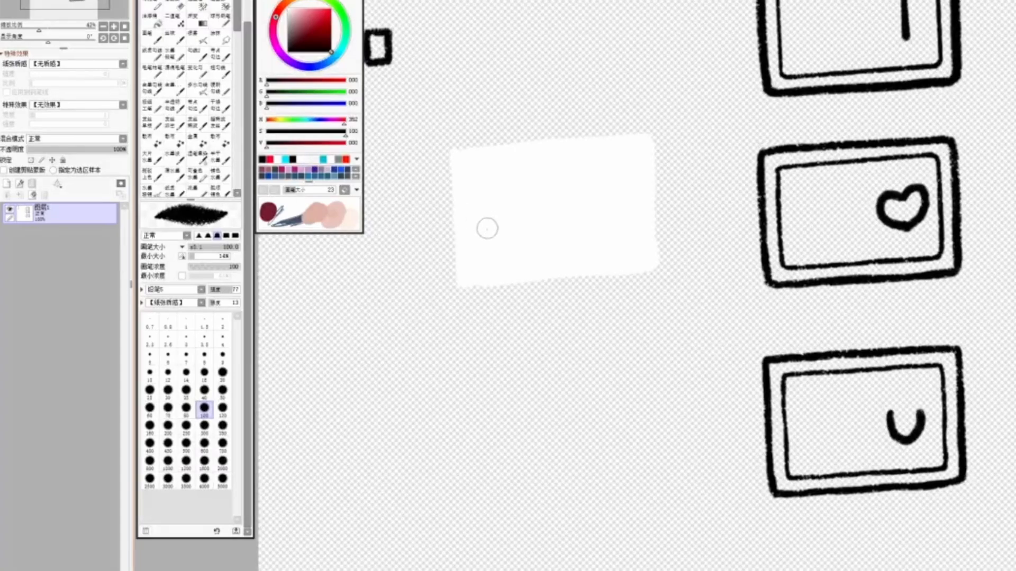
{"action": "mouse_move", "coordinate": [485, 229]}
{"action": "left_mouse_down"}
{"action": "mouse_move", "coordinate": [508, 195]}
{"action": "mouse_move", "coordinate": [529, 228]}
{"action": "mouse_move", "coordinate": [542, 224]}
{"action": "mouse_move", "coordinate": [545, 193]}
{"action": "left_mouse_up"}
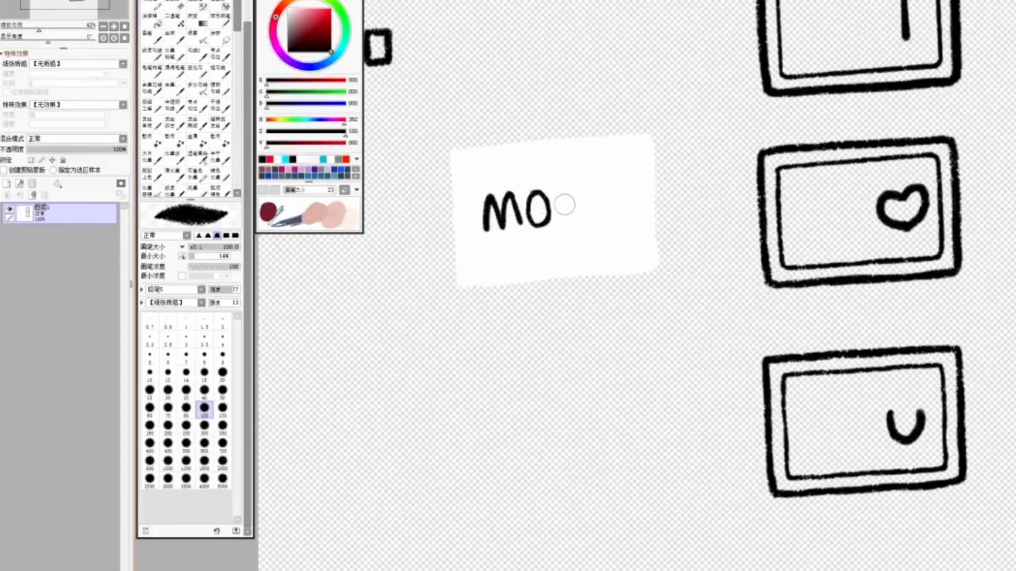
{"action": "left_click", "coordinate": [559, 202]}
{"action": "left_click", "coordinate": [560, 211]}
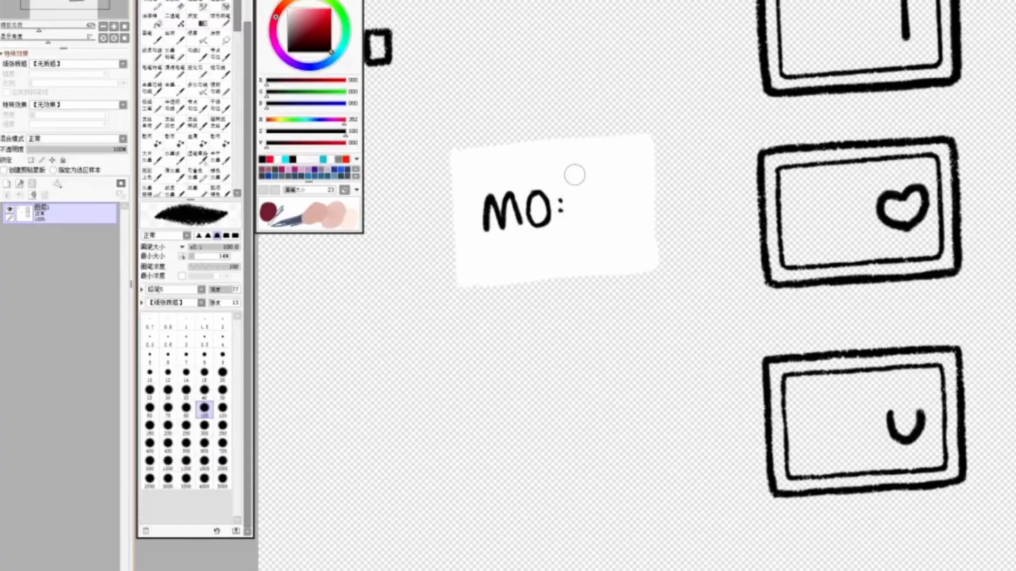